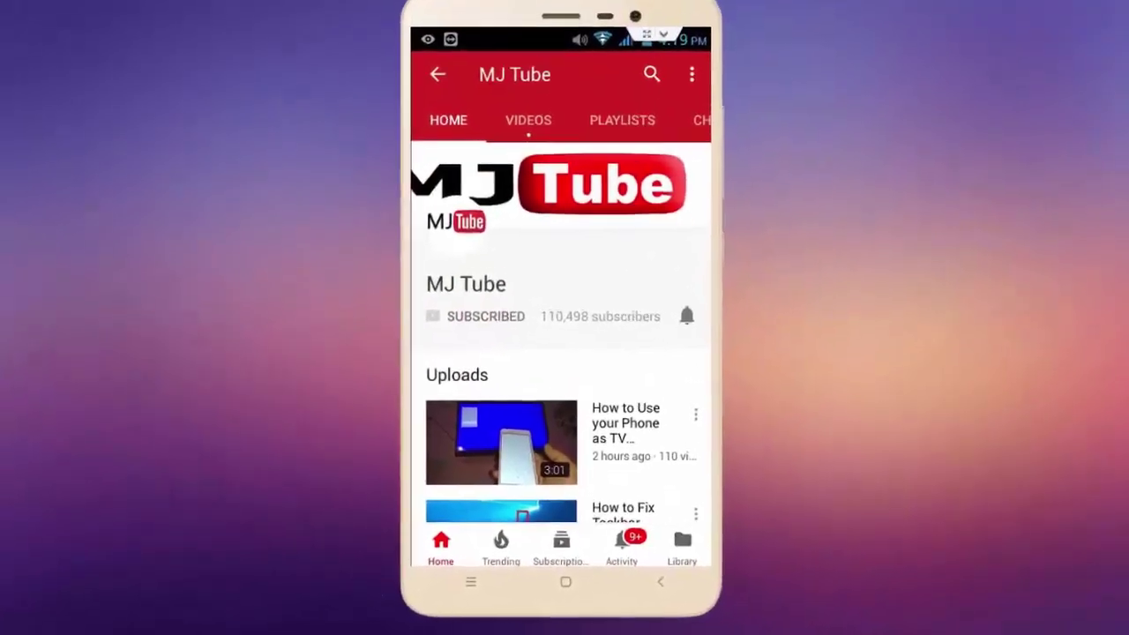
Turn on all notifications for MJ Tube using the bell next to SUBSCRIBED.
{"action": "left_click", "coordinate": [687, 315]}
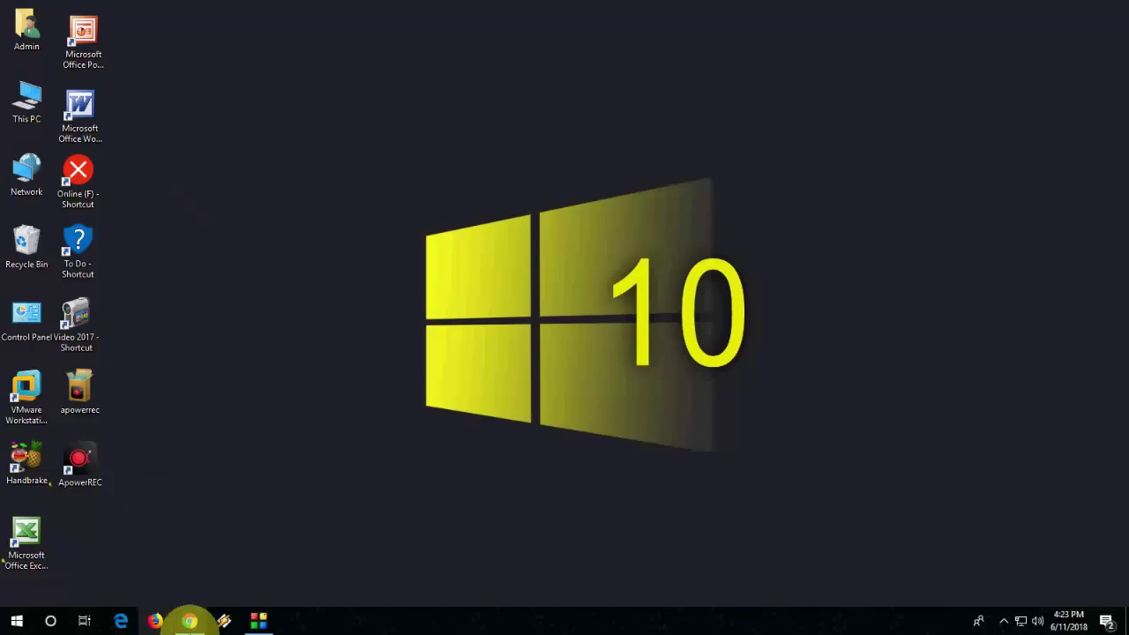
Open the 'ApowerREC User Manual' result in a new tab and scroll to Get Started.
{"action": "left_click", "coordinate": [198, 629]}
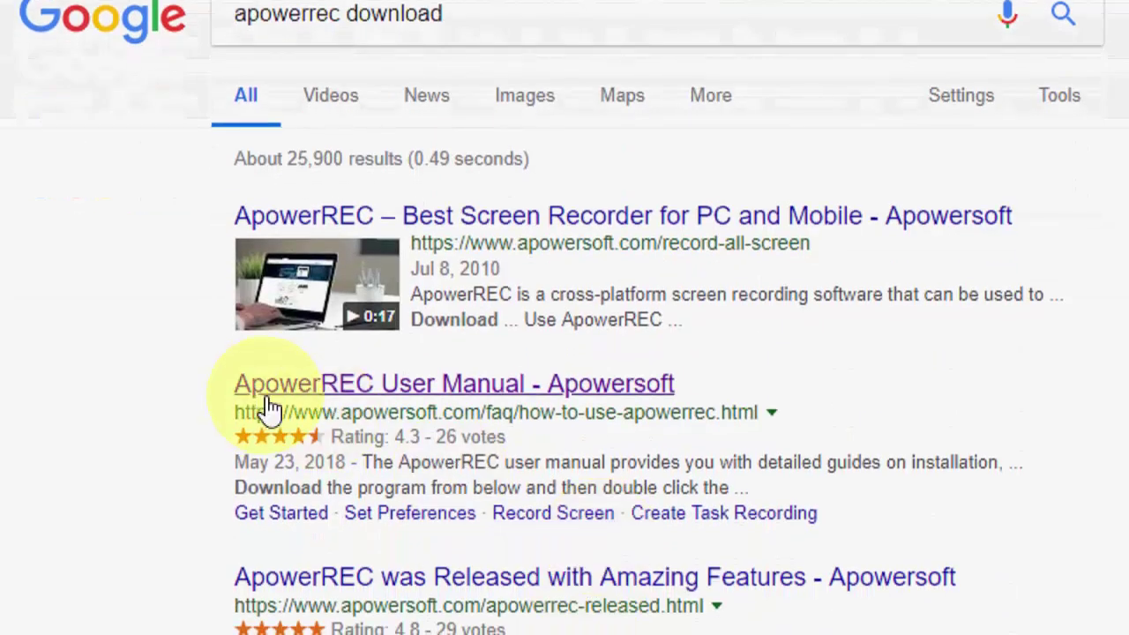
{"action": "right_click", "coordinate": [326, 391]}
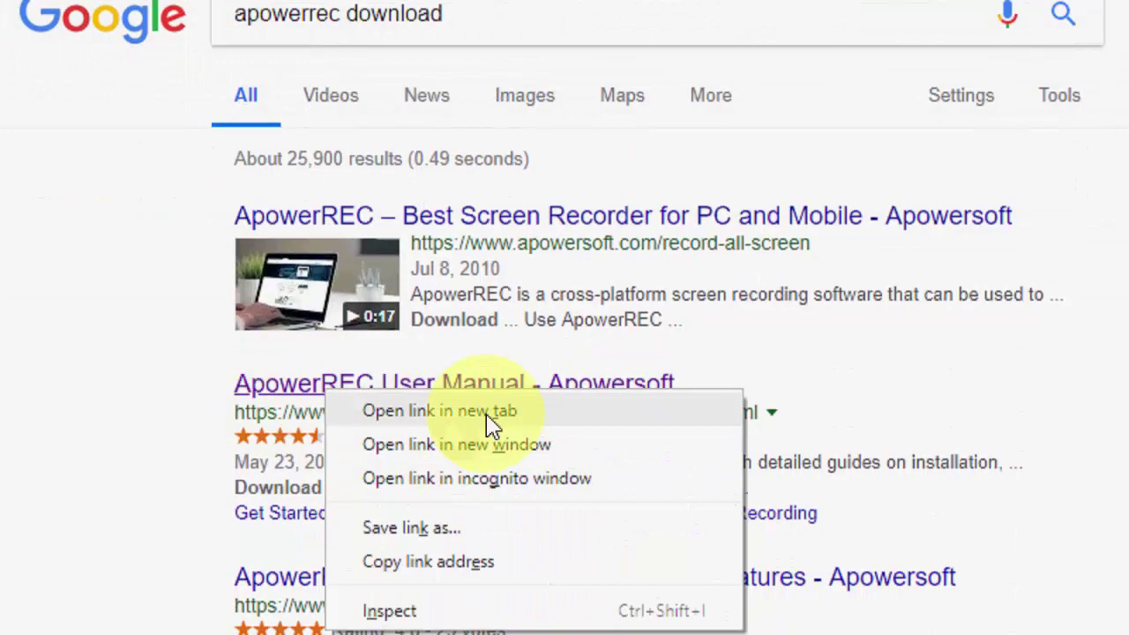
{"action": "left_click", "coordinate": [516, 412]}
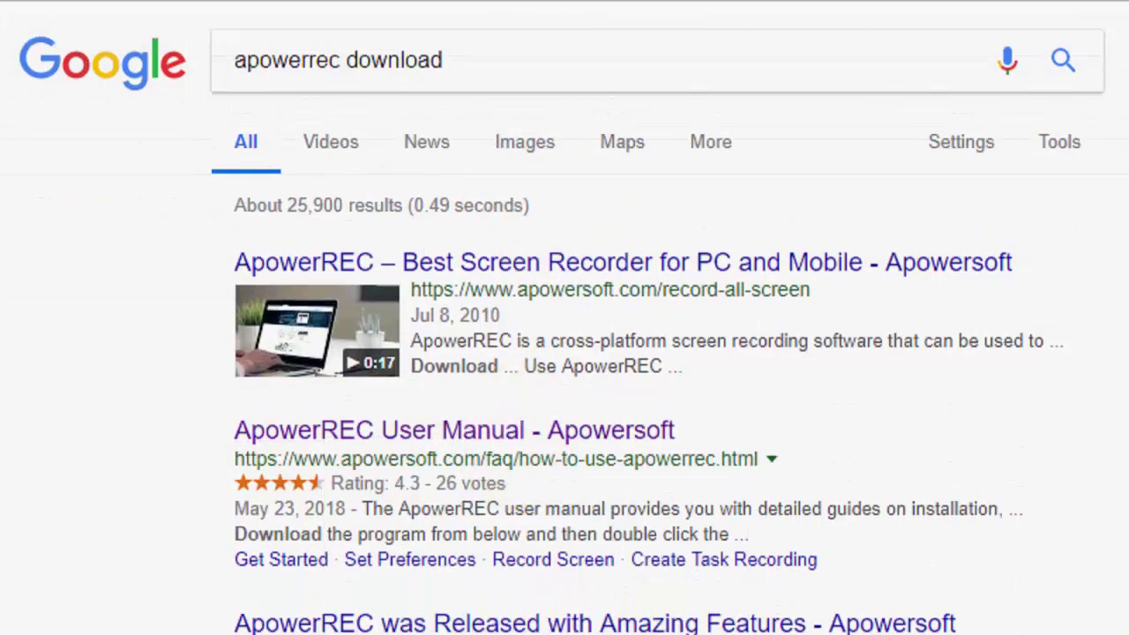
{"action": "left_click", "coordinate": [436, 14]}
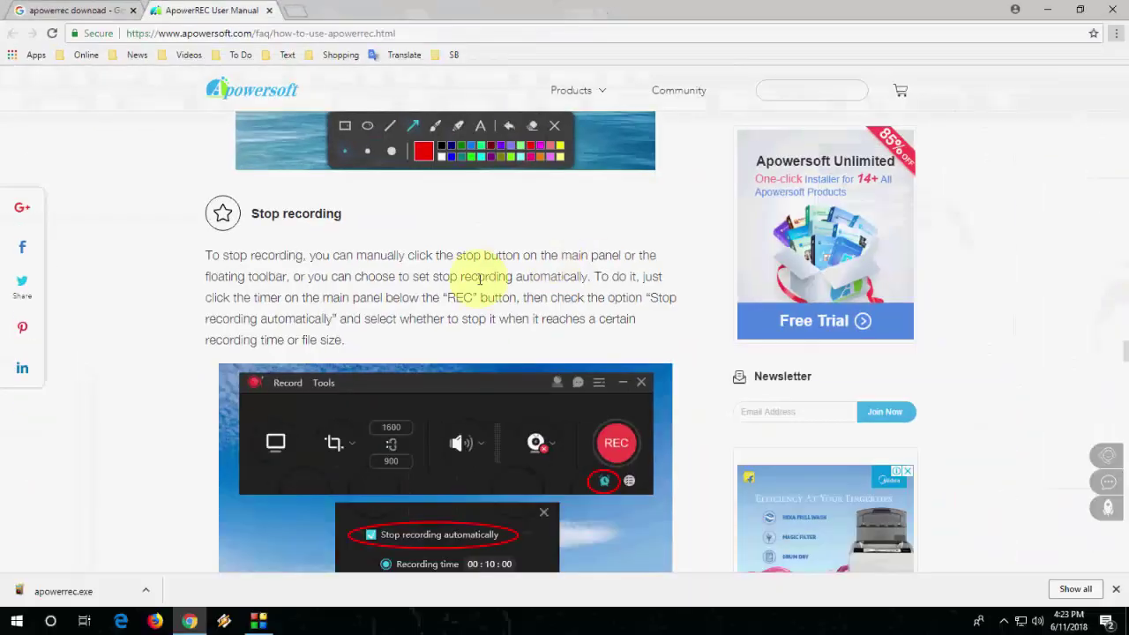
{"action": "scroll", "coordinate": [480, 279], "scroll_direction": "down", "scroll_amount": 15}
{"action": "scroll", "coordinate": [479, 279], "scroll_direction": "down", "scroll_amount": 20}
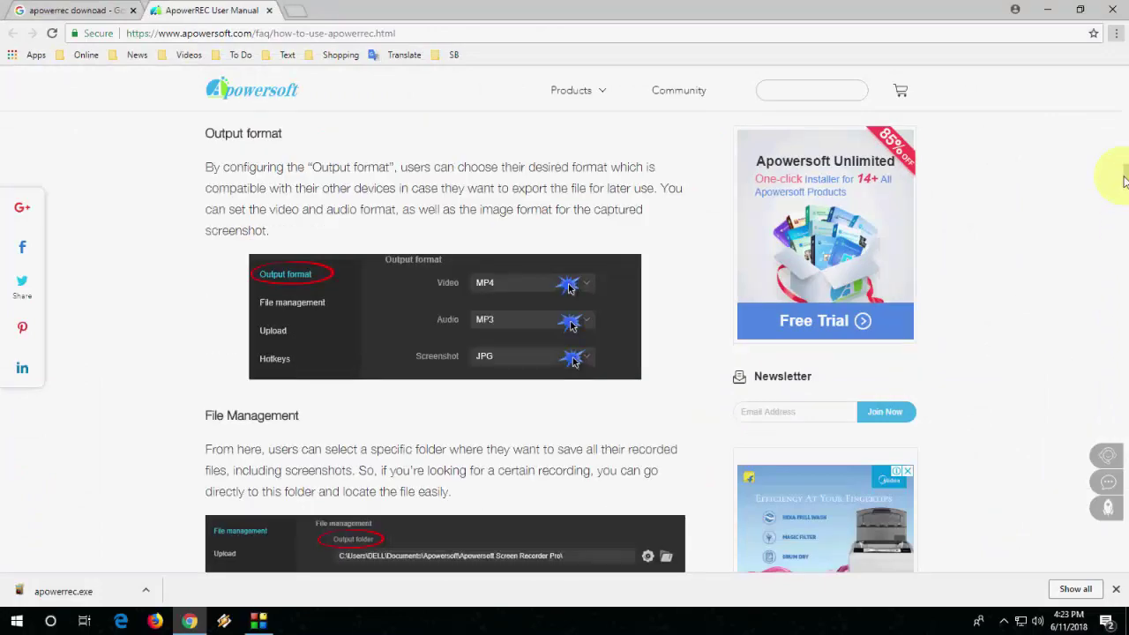
{"action": "left_click_drag", "start_coordinate": [1125, 180], "coordinate": [1125, 123]}
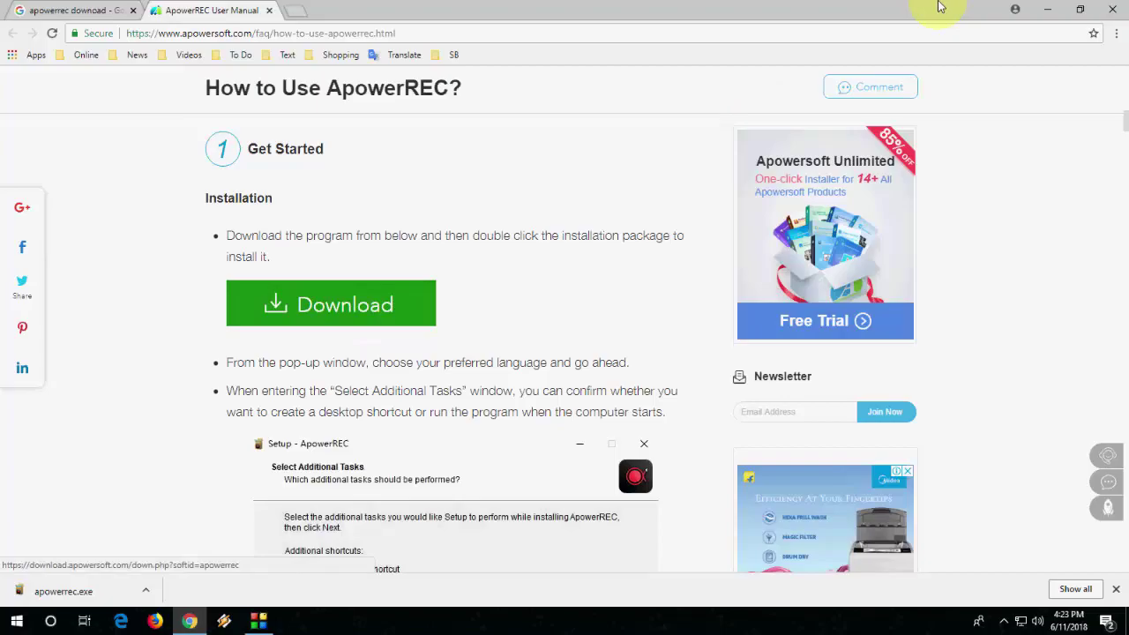
Minimize Chrome, move the apowerrec installer to empty desktop space, and refresh the desktop.
{"action": "left_click", "coordinate": [1047, 10]}
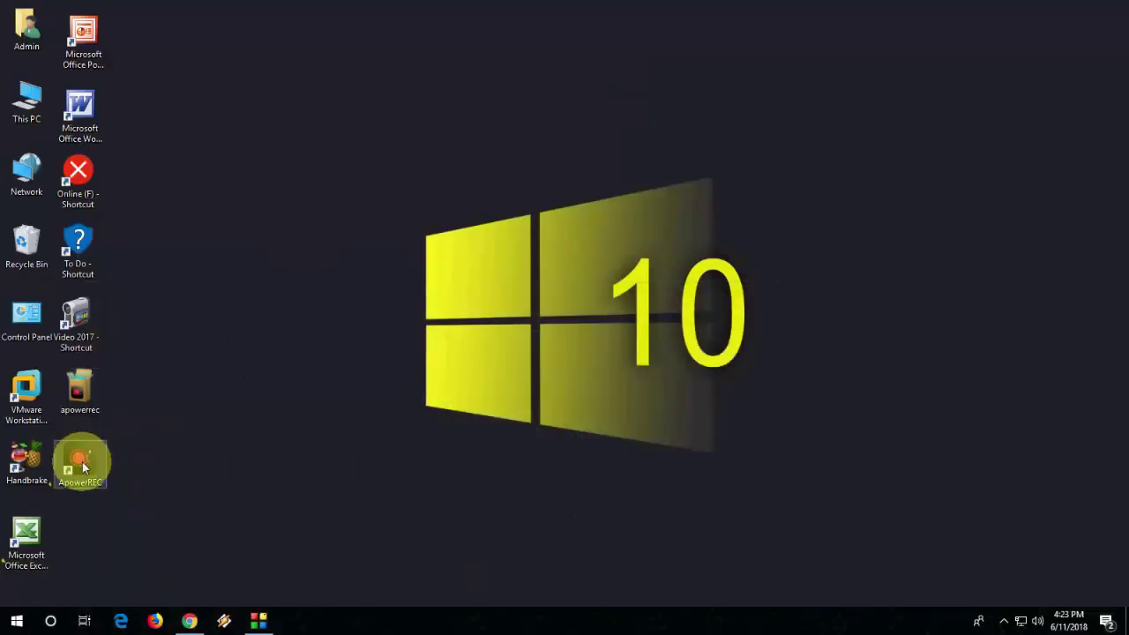
{"action": "left_click_drag", "start_coordinate": [179, 344], "coordinate": [222, 321]}
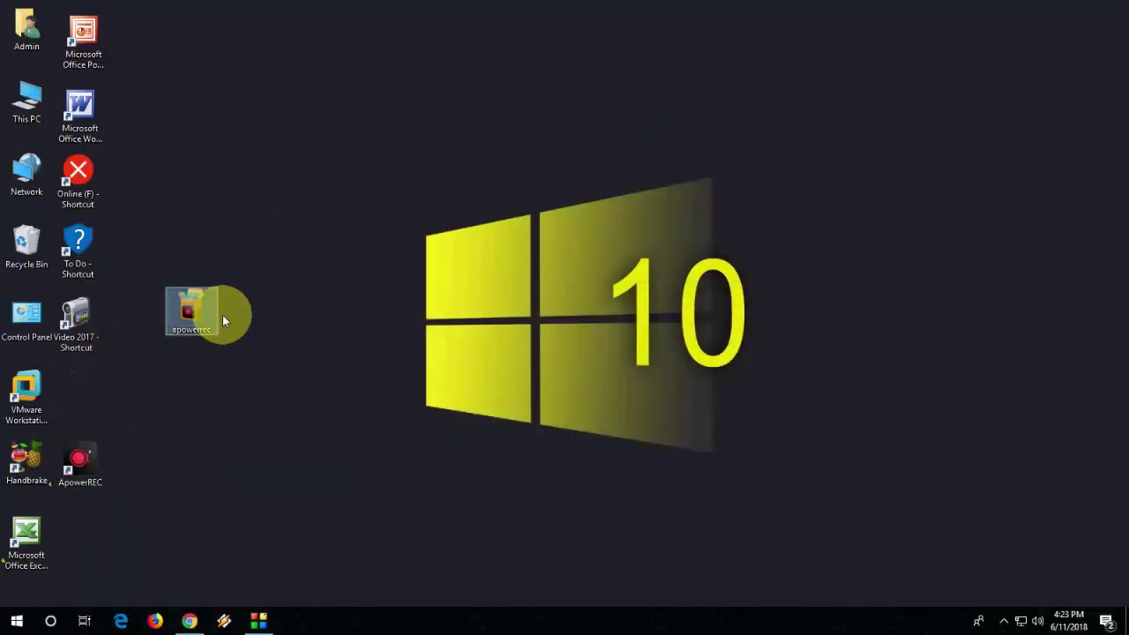
{"action": "right_click", "coordinate": [306, 241]}
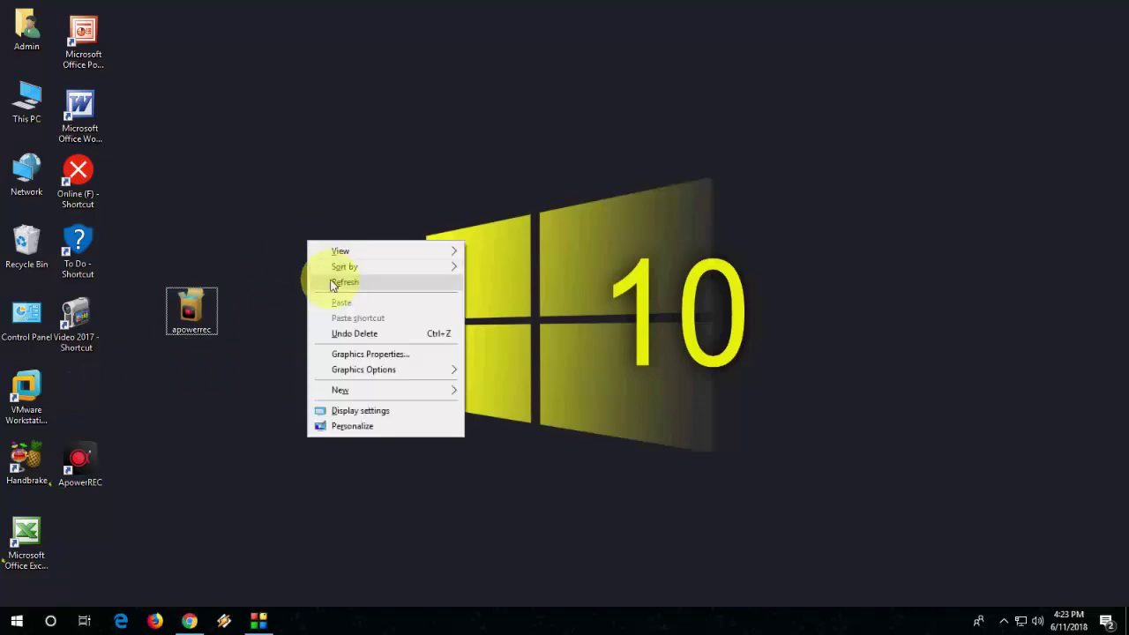
{"action": "left_click", "coordinate": [329, 280]}
Refresh the desktop once more and launch ApowerREC from its shortcut.
{"action": "mouse_move", "coordinate": [203, 321]}
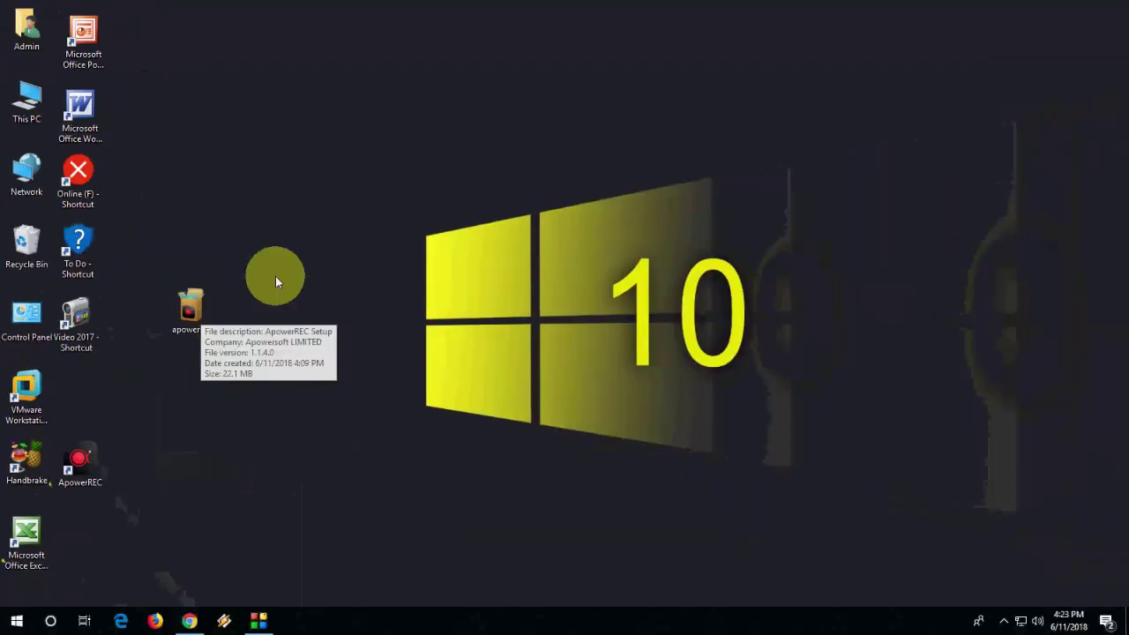
{"action": "right_click", "coordinate": [298, 252]}
{"action": "left_click", "coordinate": [328, 294]}
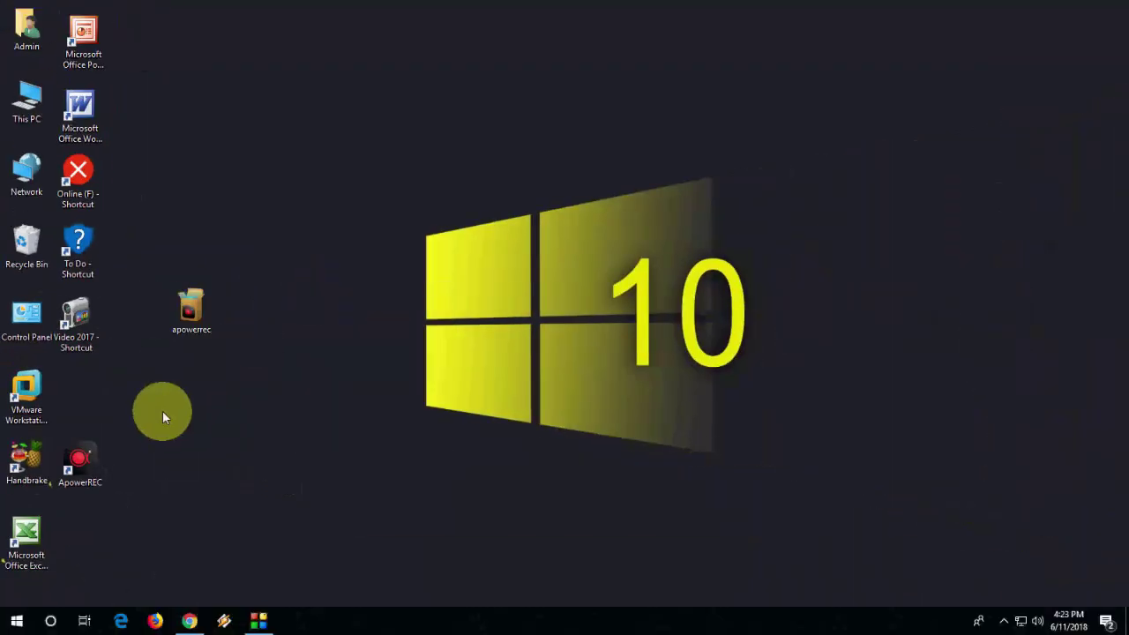
{"action": "double_click", "coordinate": [79, 461]}
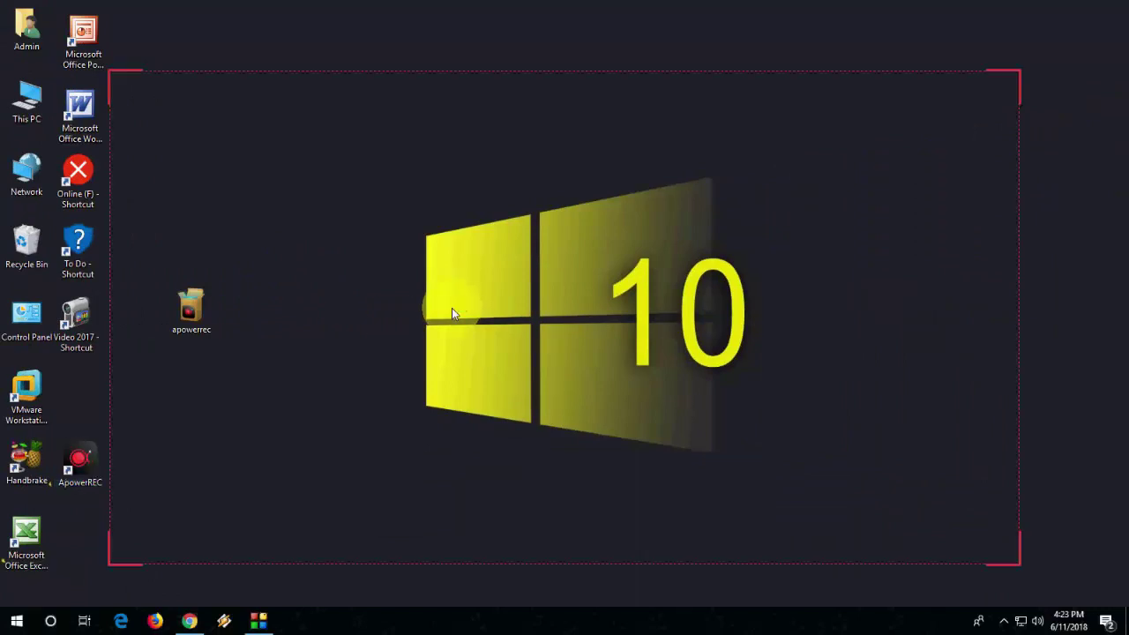
Dismiss the sign-up prompt, enlarge the region to 1400 × 738, and raise the recorder panel.
{"action": "left_click", "coordinate": [696, 279]}
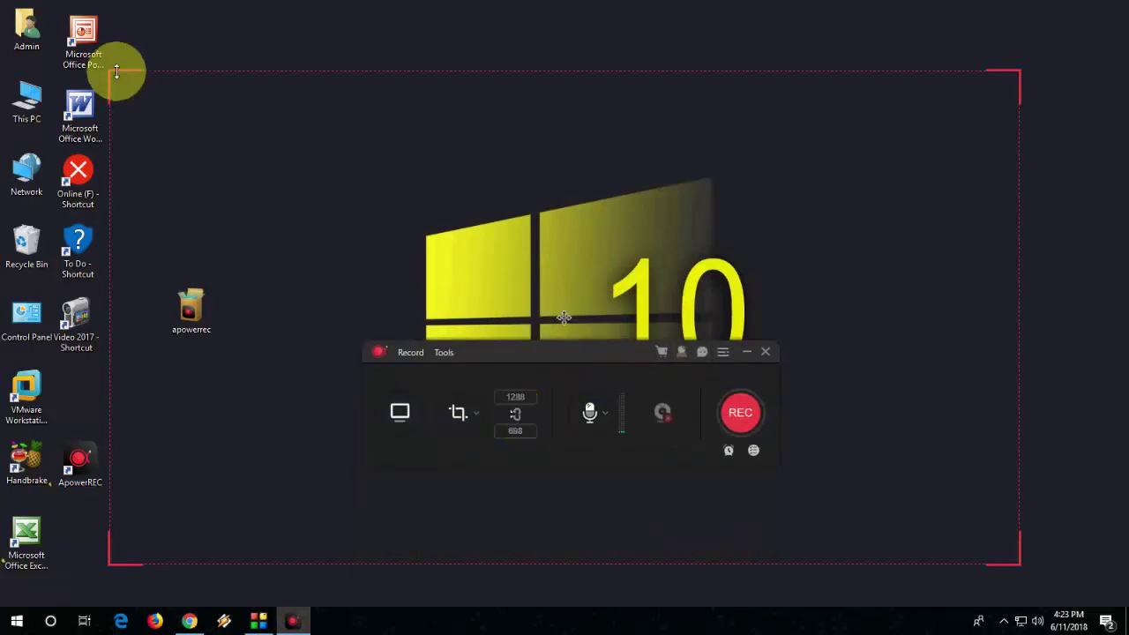
{"action": "left_click_drag", "start_coordinate": [111, 71], "coordinate": [27, 35]}
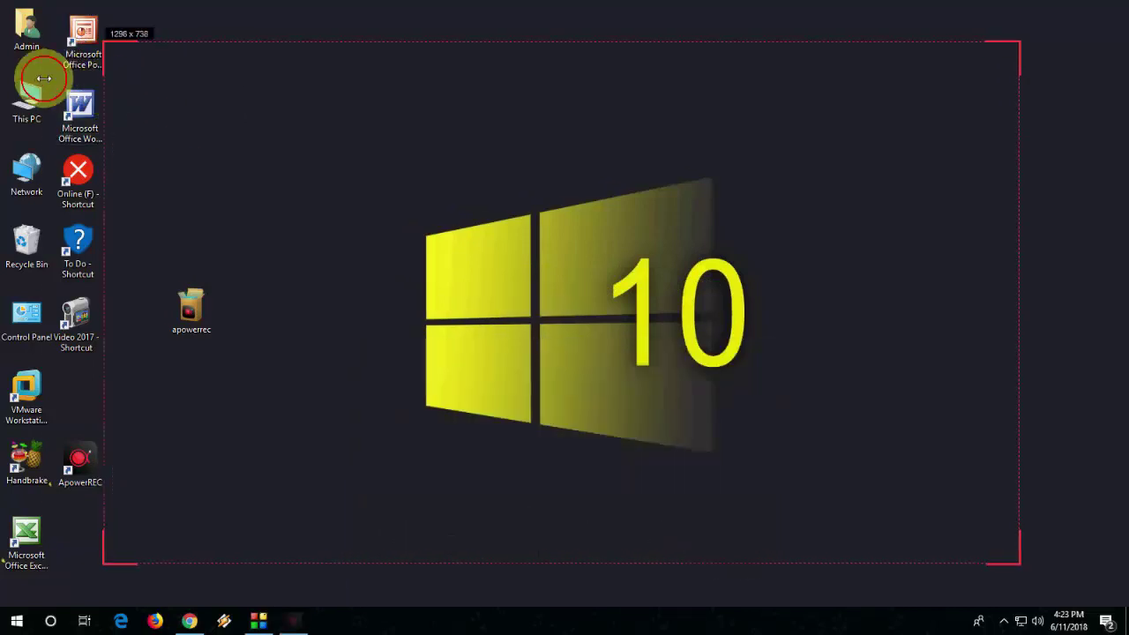
{"action": "left_click_drag", "start_coordinate": [464, 472], "coordinate": [474, 312]}
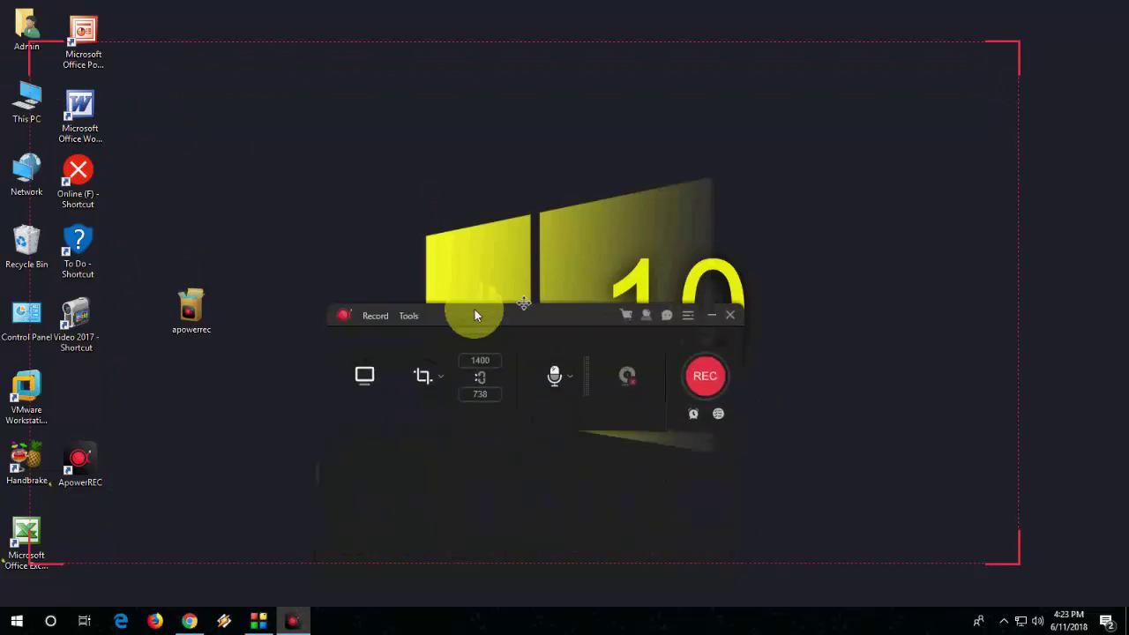
Look through the audio source choices and the Tools menu.
{"action": "left_click", "coordinate": [572, 380]}
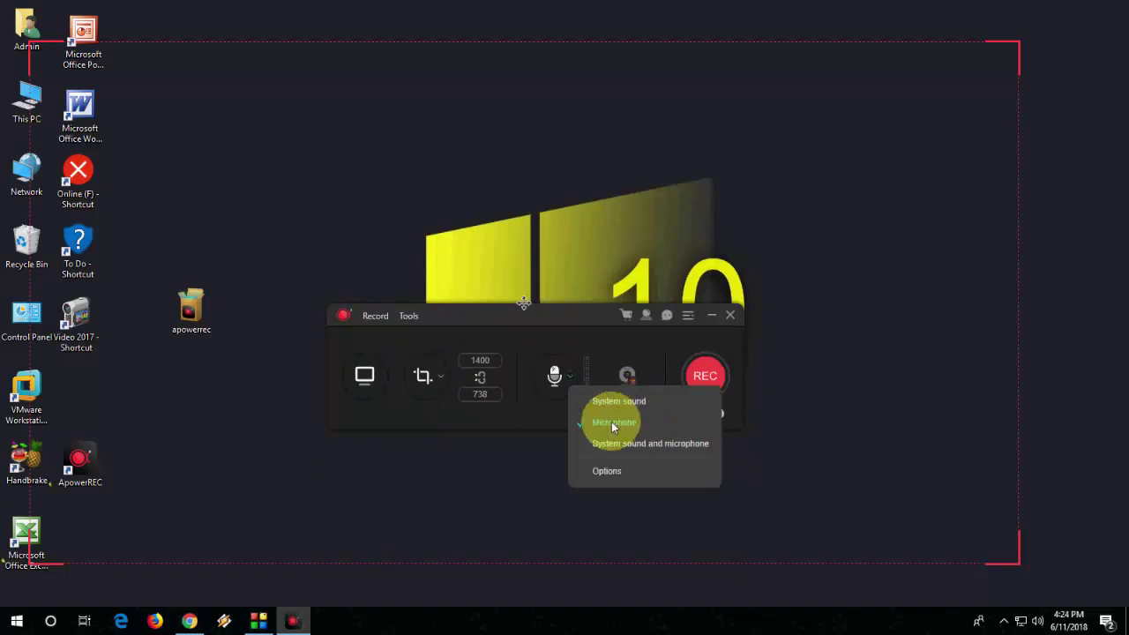
{"action": "left_click", "coordinate": [578, 452]}
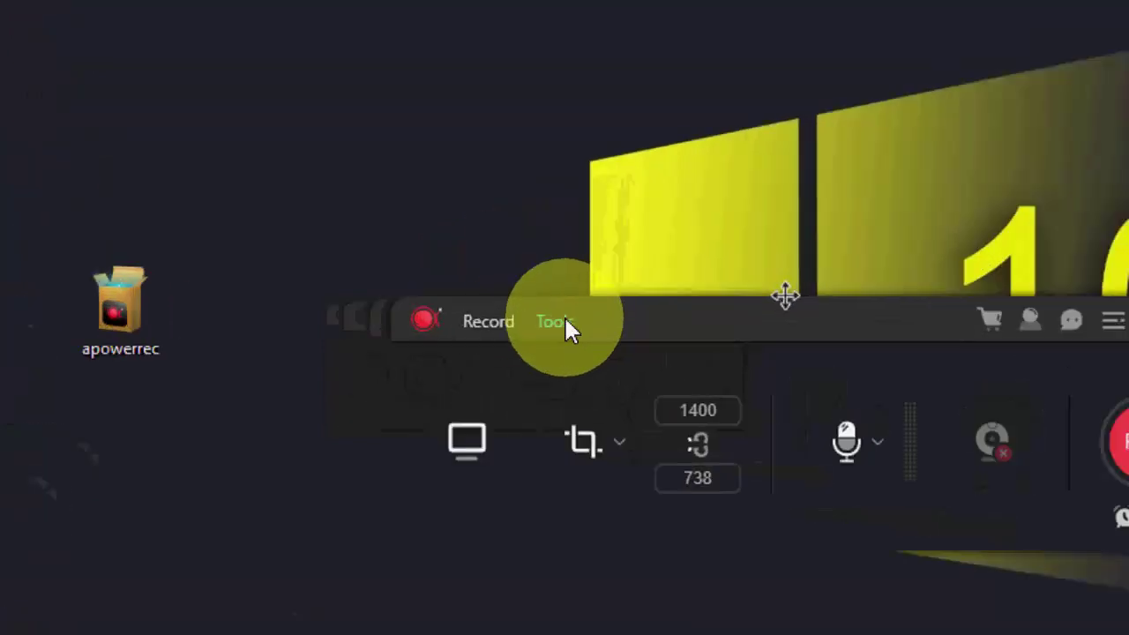
{"action": "left_click", "coordinate": [408, 317]}
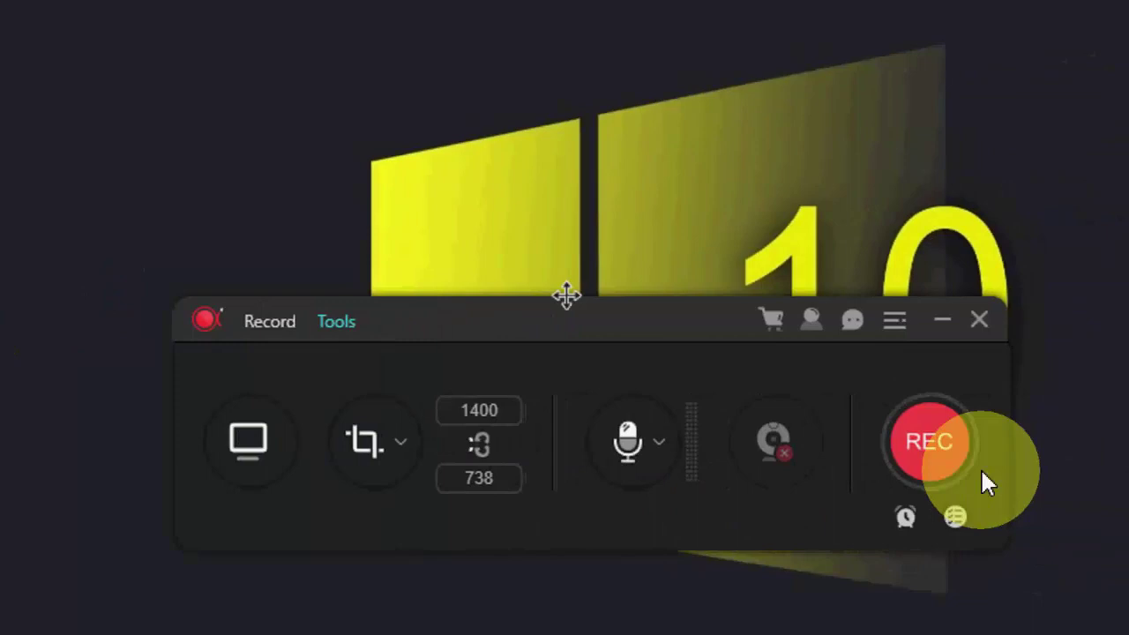
Open ApowerREC Settings, check the Floating toolbar section, and keep MP4 as the video format.
{"action": "left_click", "coordinate": [909, 323]}
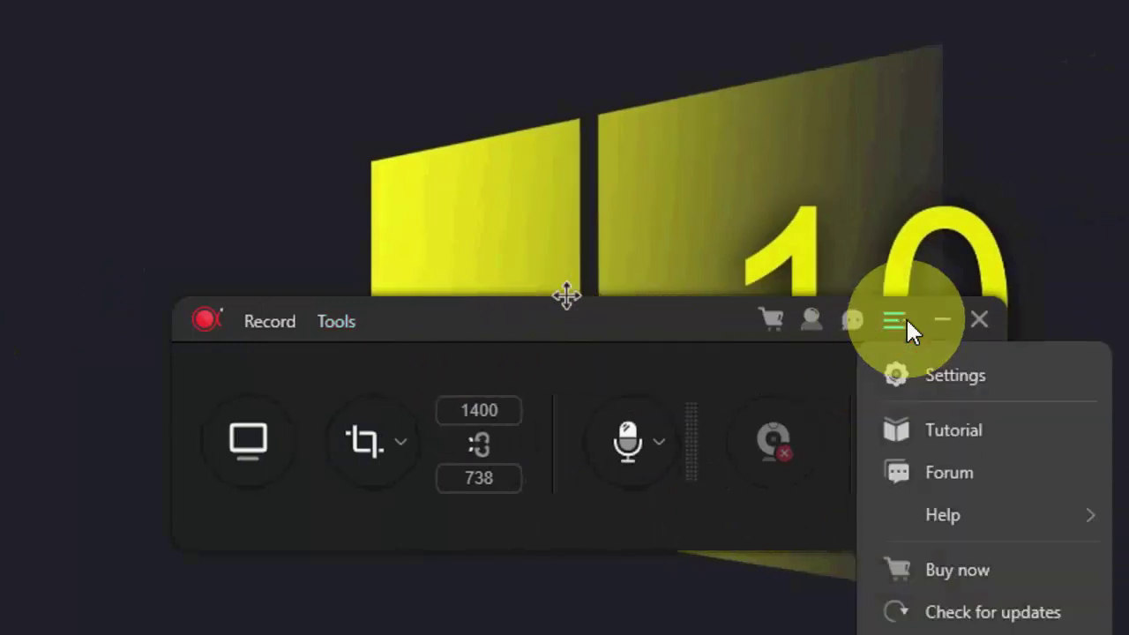
{"action": "left_click", "coordinate": [1004, 386]}
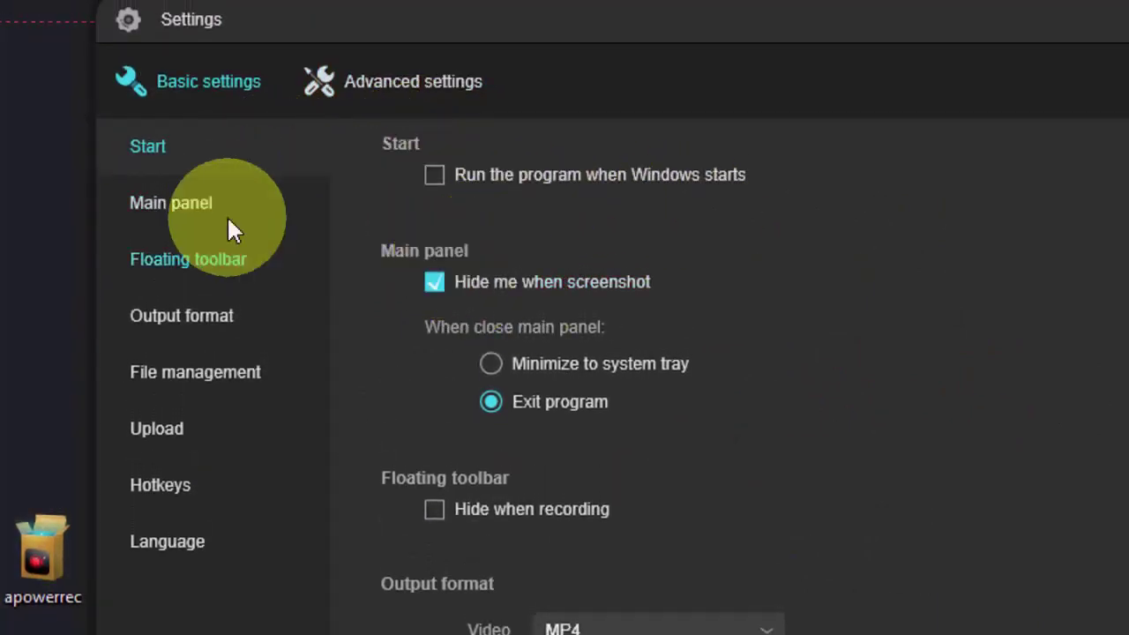
{"action": "left_click", "coordinate": [185, 259]}
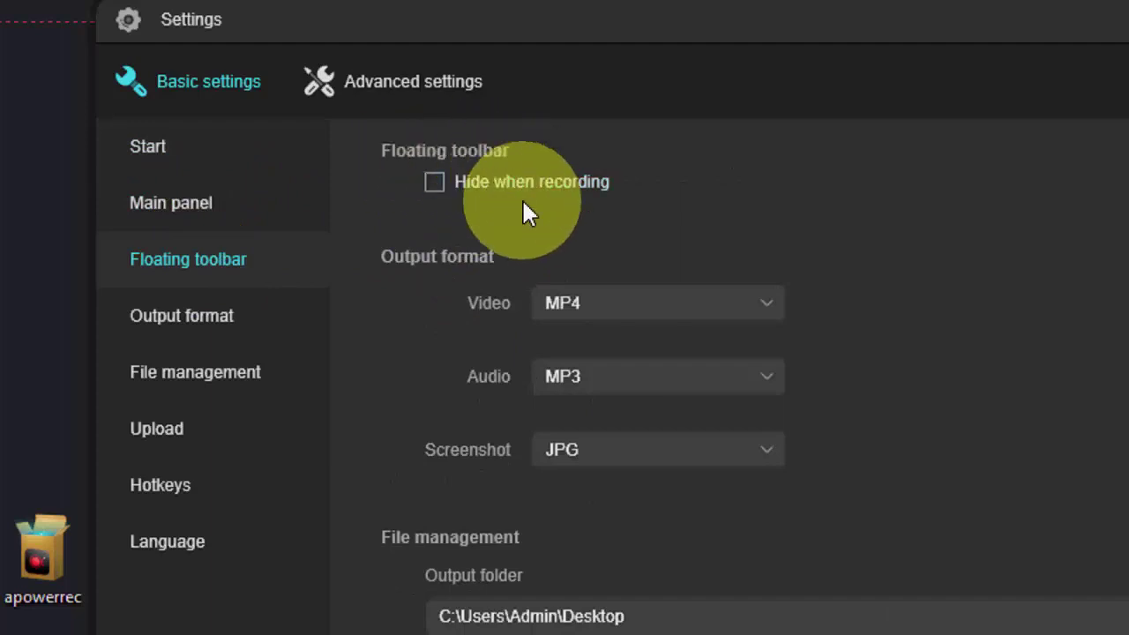
{"action": "left_click", "coordinate": [607, 310]}
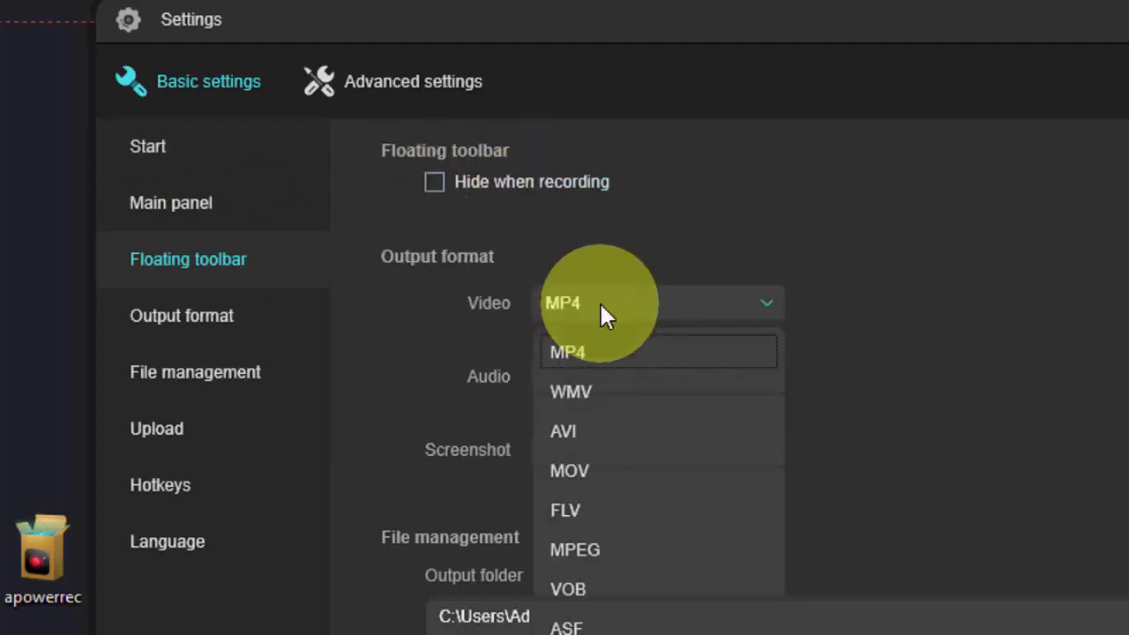
{"action": "left_click", "coordinate": [608, 353]}
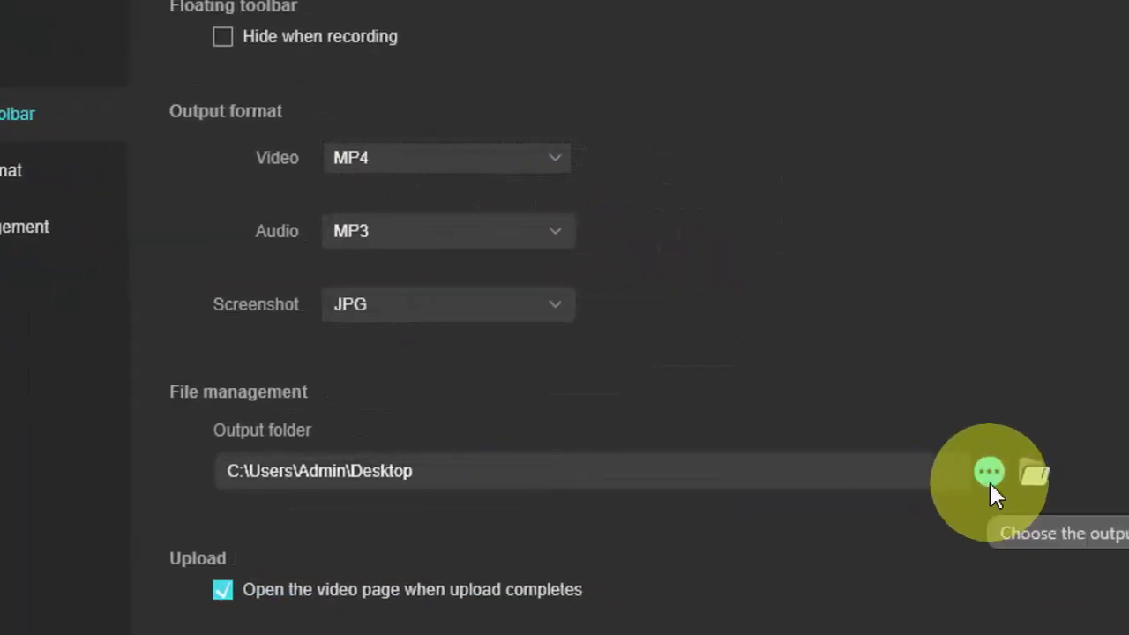
{"action": "left_click", "coordinate": [0, 224]}
{"action": "left_click", "coordinate": [0, 360]}
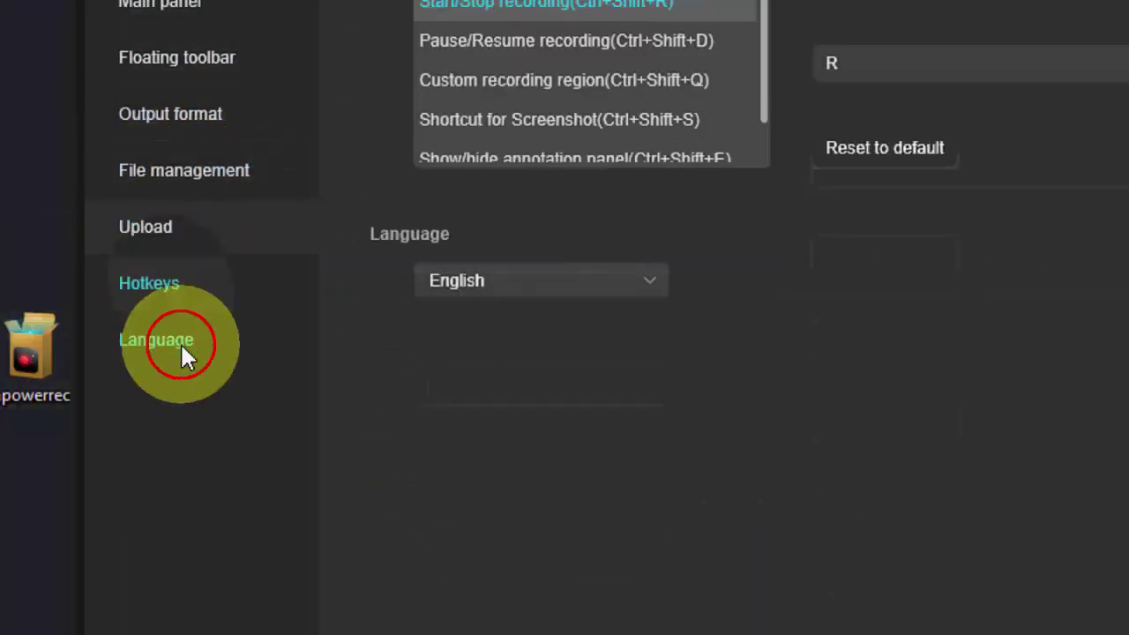
In Advanced settings, show the mouse area in blue, then review the recording options.
{"action": "left_click", "coordinate": [415, 132]}
{"action": "left_click", "coordinate": [497, 350]}
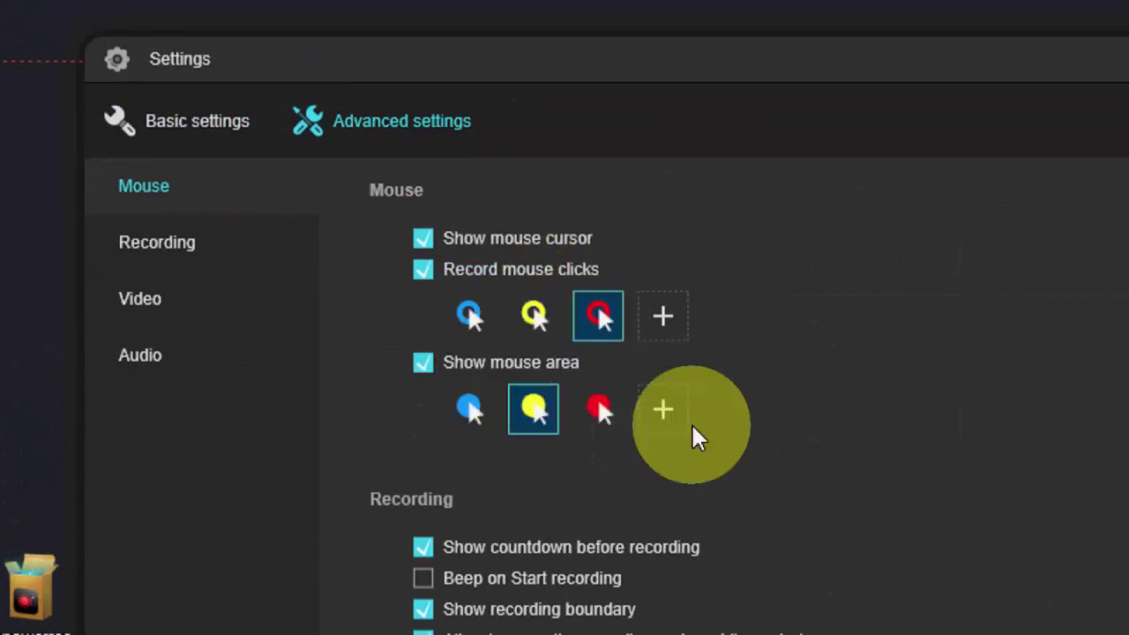
{"action": "left_click", "coordinate": [531, 304]}
{"action": "left_click", "coordinate": [468, 409]}
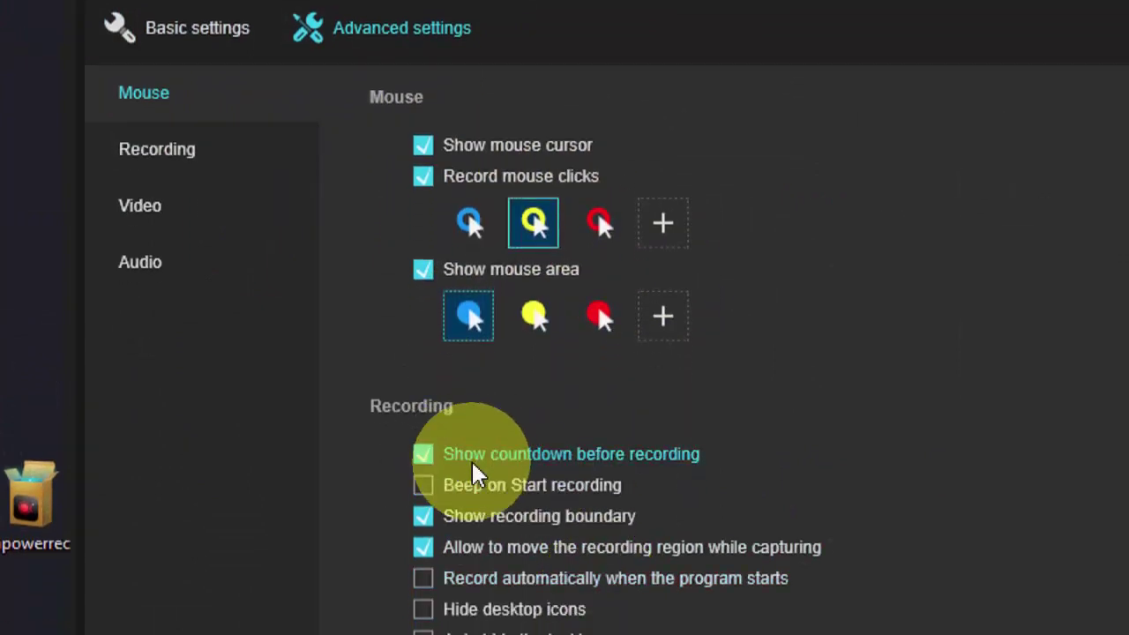
{"action": "left_click", "coordinate": [200, 160]}
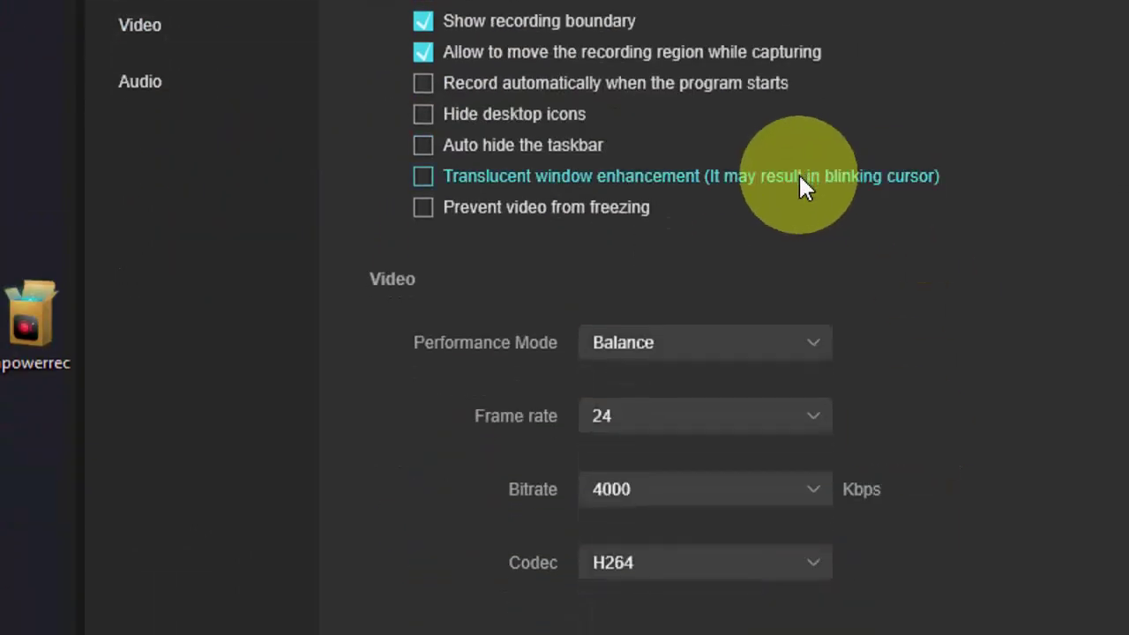
{"action": "scroll", "coordinate": [803, 187], "scroll_direction": "down", "scroll_amount": 4}
{"action": "scroll", "coordinate": [803, 190], "scroll_direction": "down", "scroll_amount": 2}
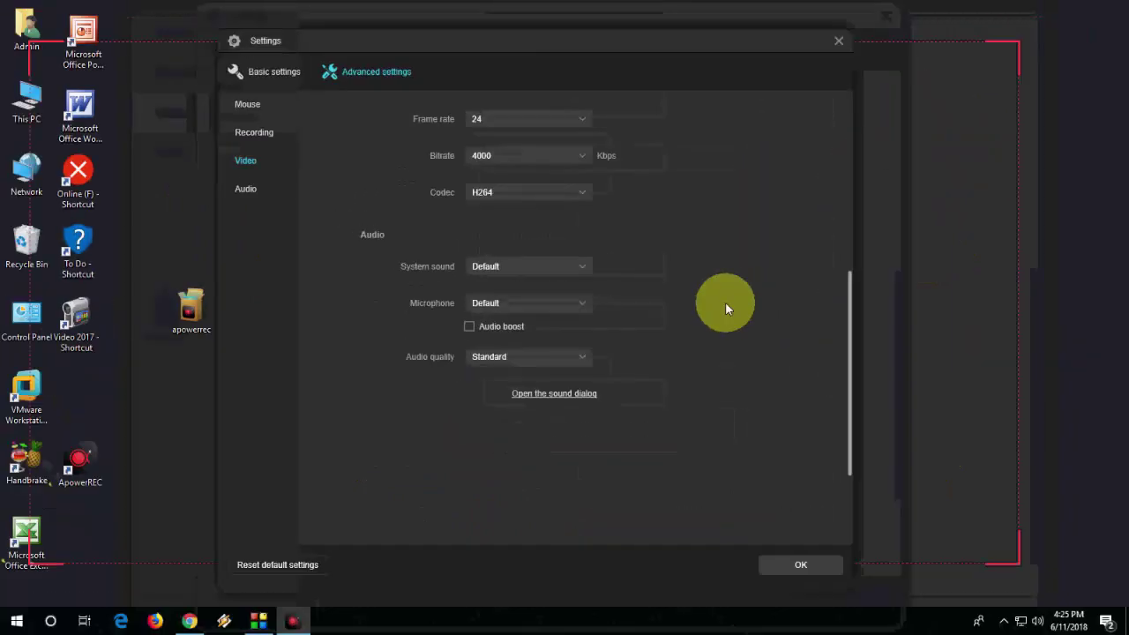
Close Settings, move the recorder toolbar higher, and start recording.
{"action": "left_click", "coordinate": [839, 41]}
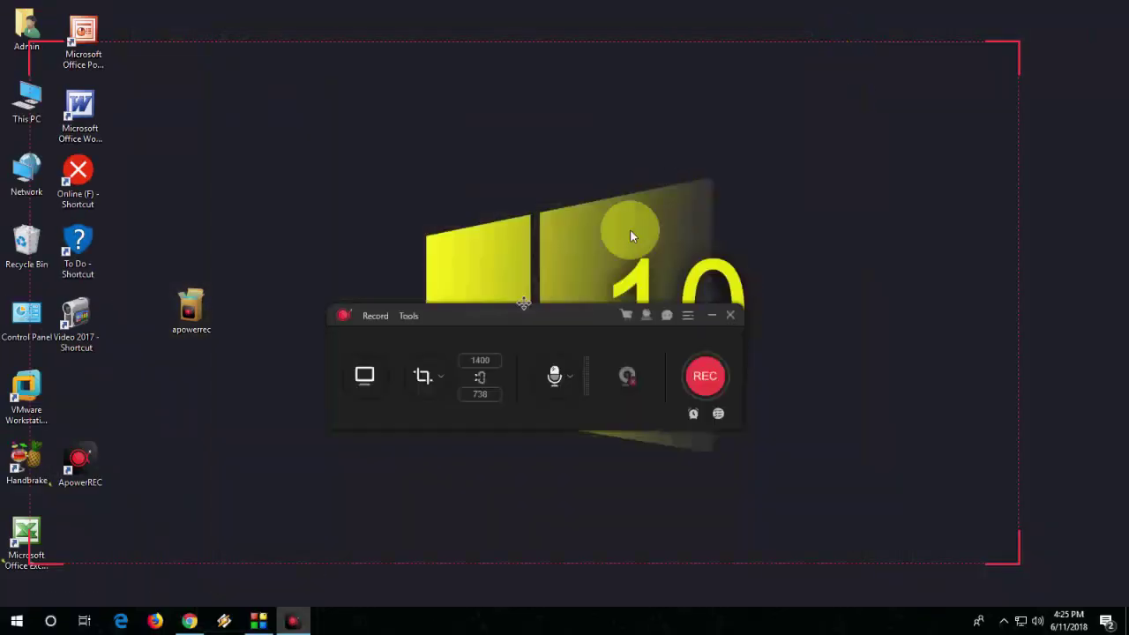
{"action": "left_click_drag", "start_coordinate": [565, 307], "coordinate": [565, 269]}
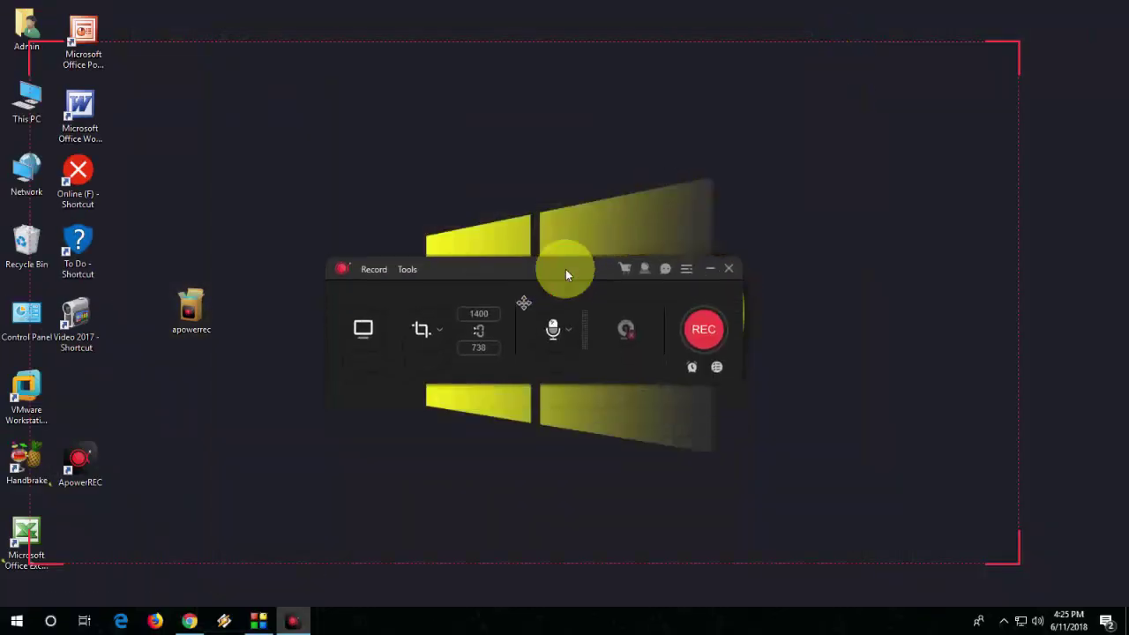
{"action": "left_click", "coordinate": [703, 330]}
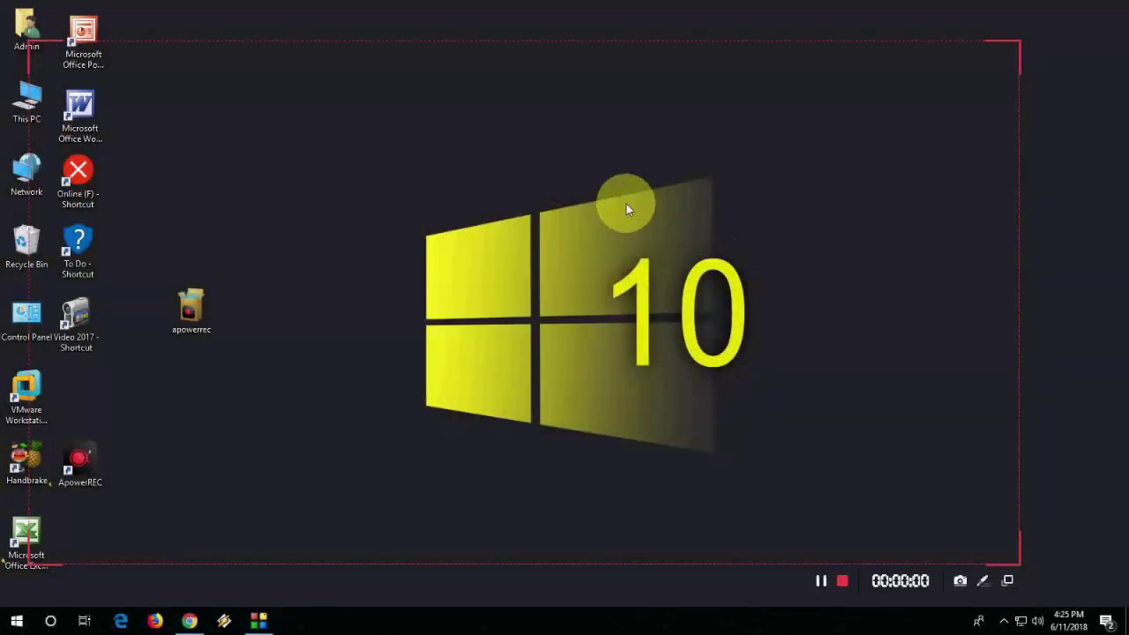
Browse This PC's Desktop and Pictures folders, close File Explorer, and stop recording.
{"action": "double_click", "coordinate": [26, 101]}
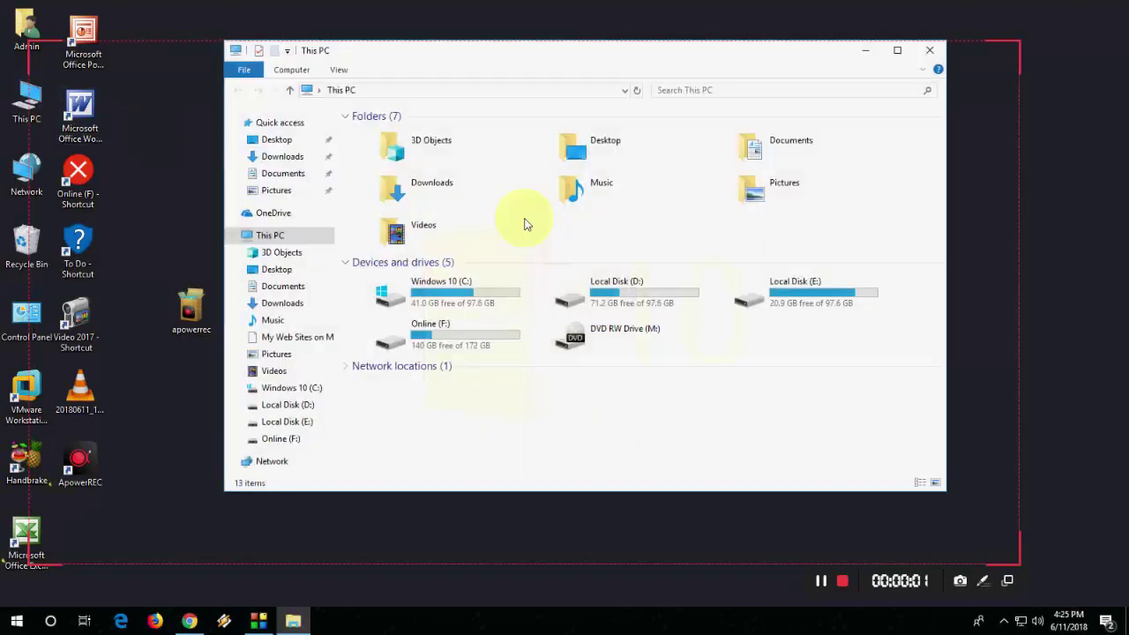
{"action": "left_click", "coordinate": [277, 139]}
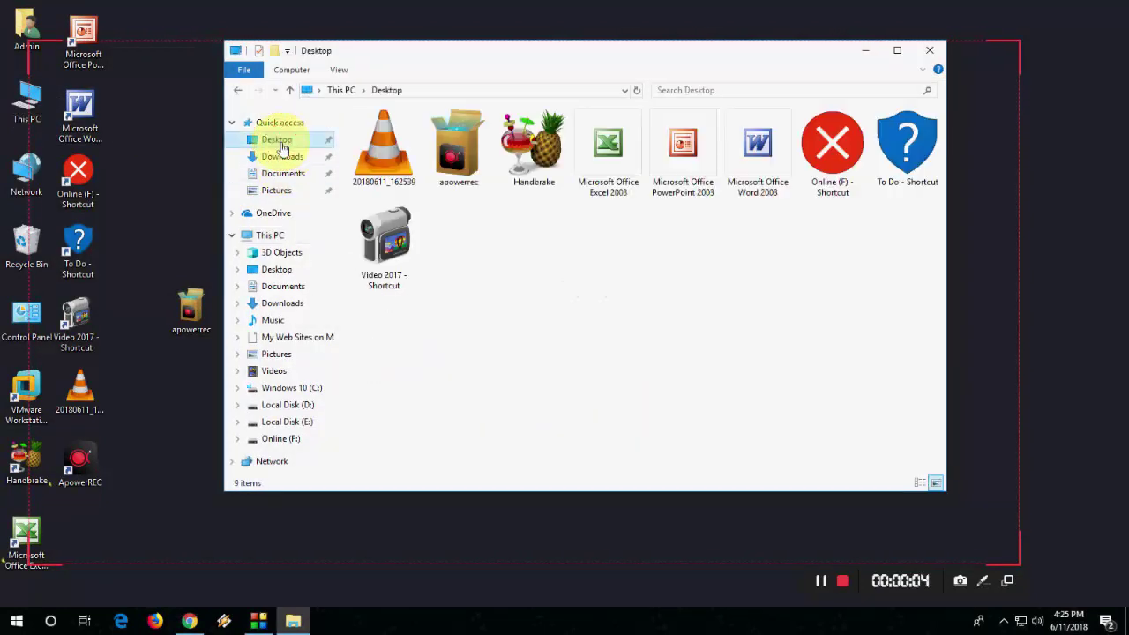
{"action": "left_click", "coordinate": [234, 91]}
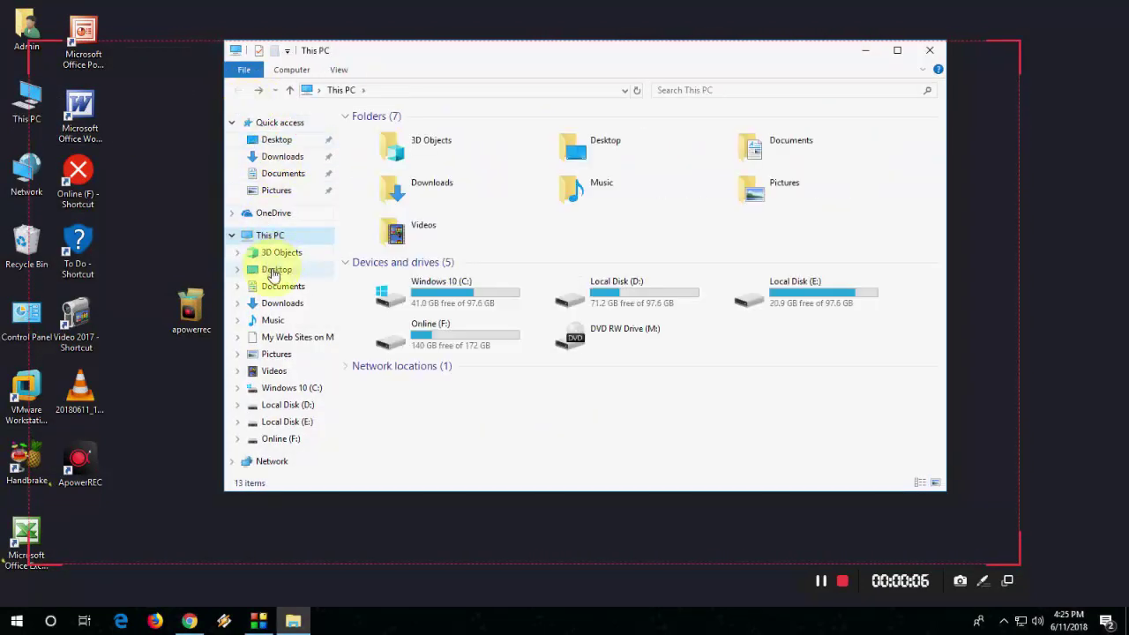
{"action": "left_click", "coordinate": [274, 270]}
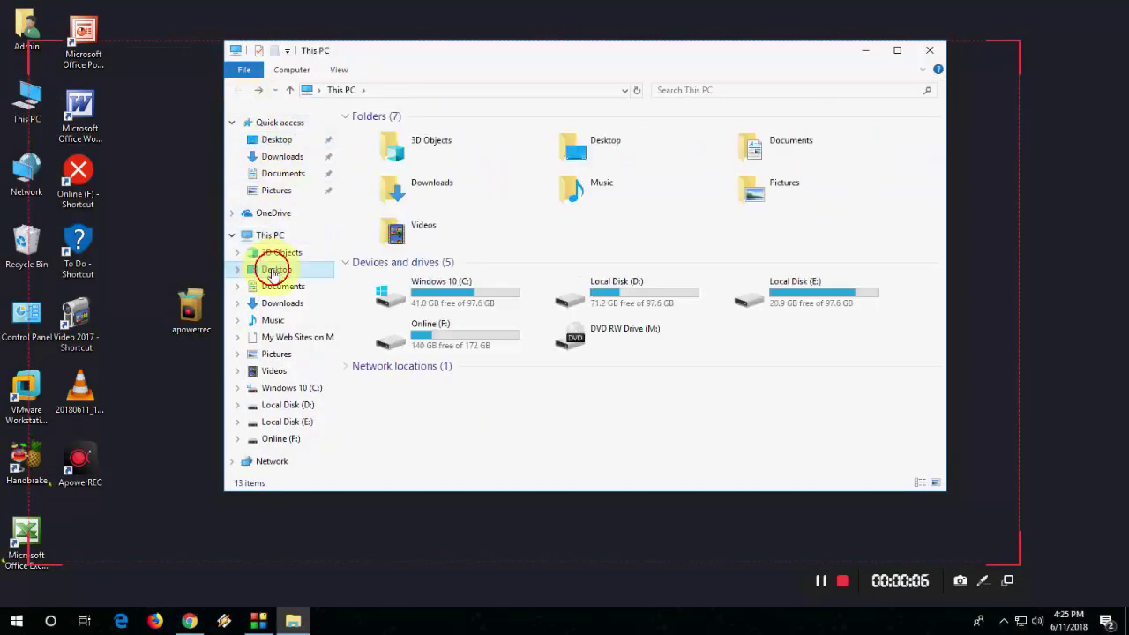
{"action": "left_click", "coordinate": [277, 193]}
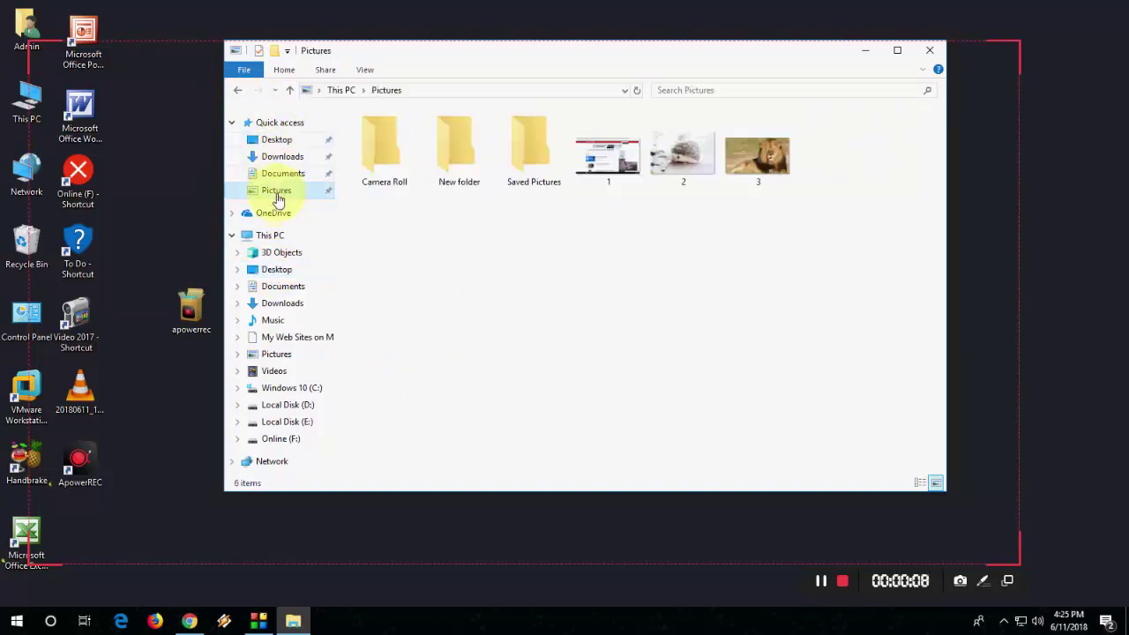
{"action": "left_click", "coordinate": [930, 50]}
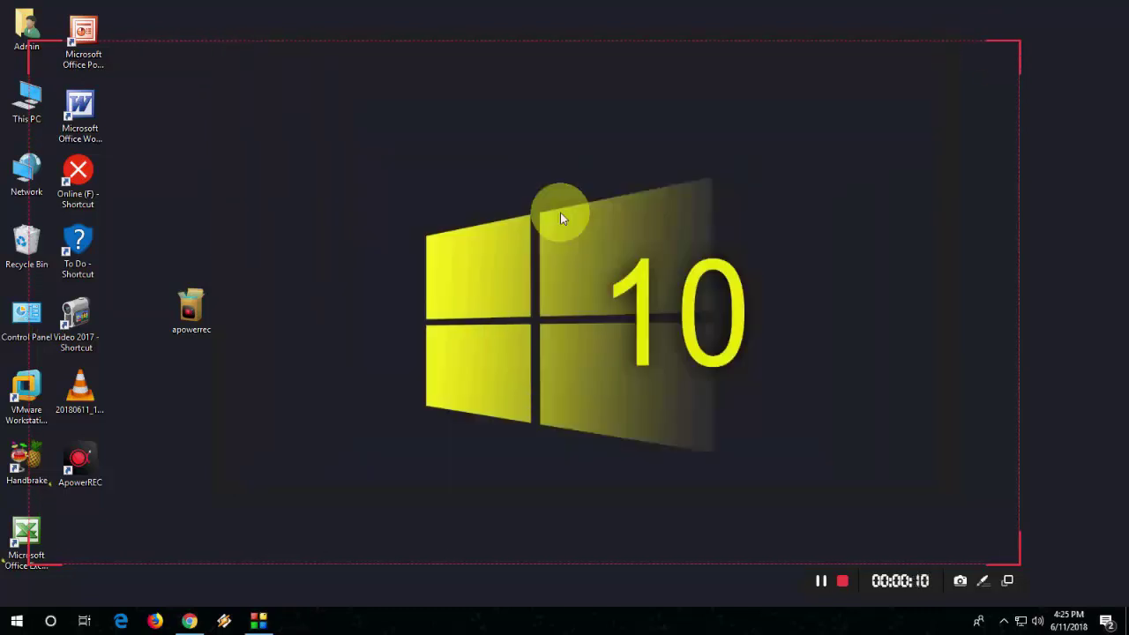
{"action": "left_click", "coordinate": [841, 584]}
Close the sign-up prompt and recorder, refresh the desktop, and play 20180611_162539.mp4.
{"action": "left_click", "coordinate": [665, 249]}
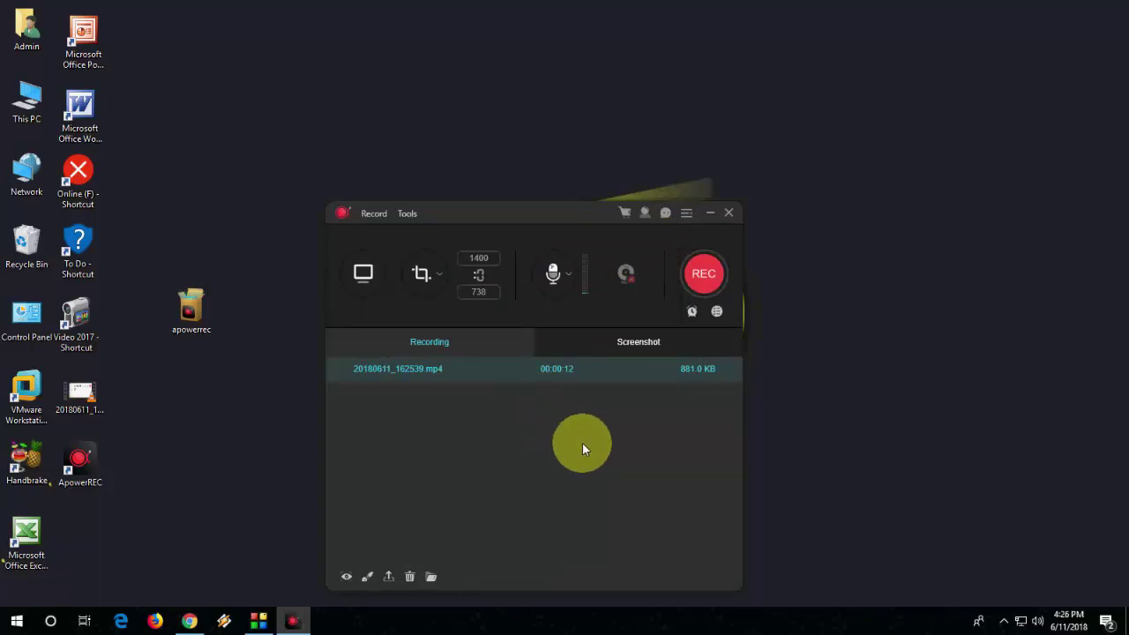
{"action": "left_click", "coordinate": [730, 215]}
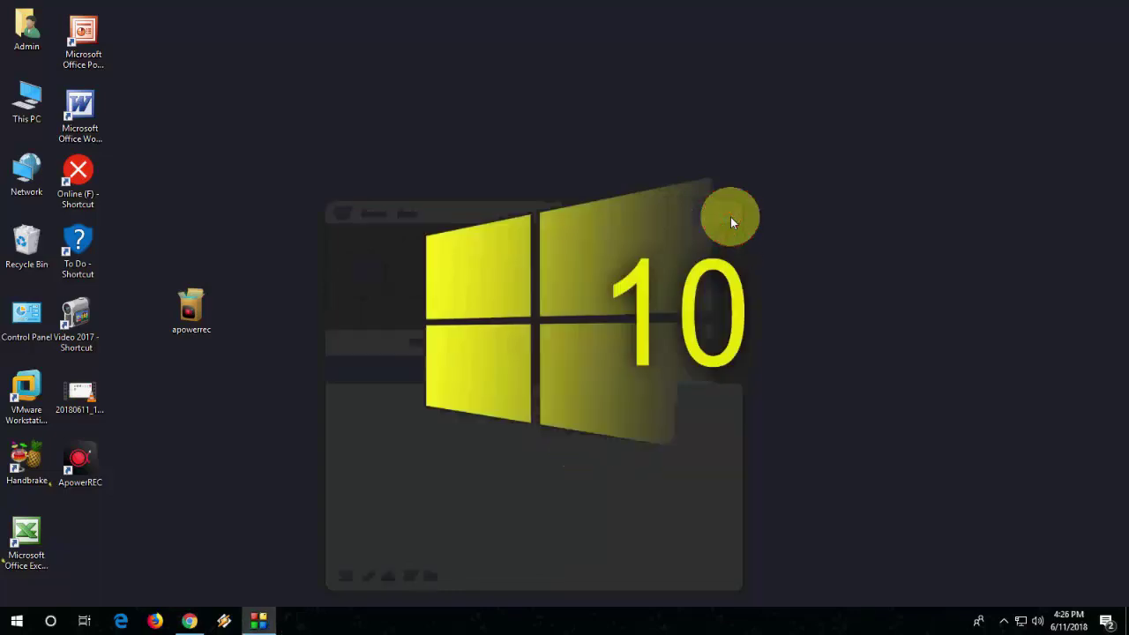
{"action": "right_click", "coordinate": [338, 261]}
{"action": "left_click", "coordinate": [353, 301]}
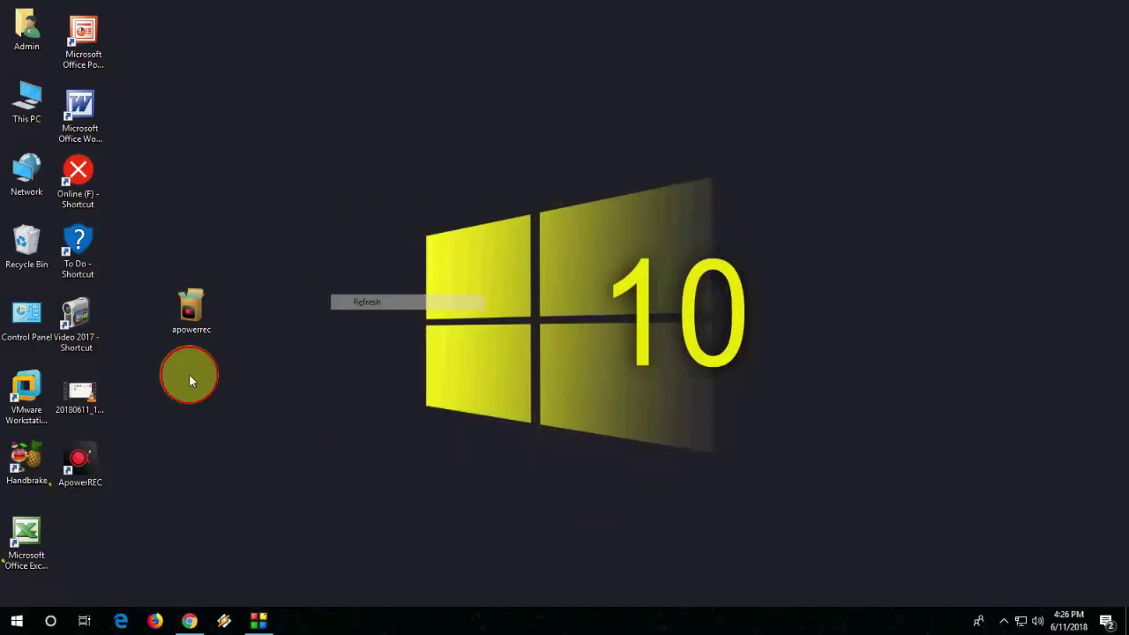
{"action": "double_click", "coordinate": [76, 401]}
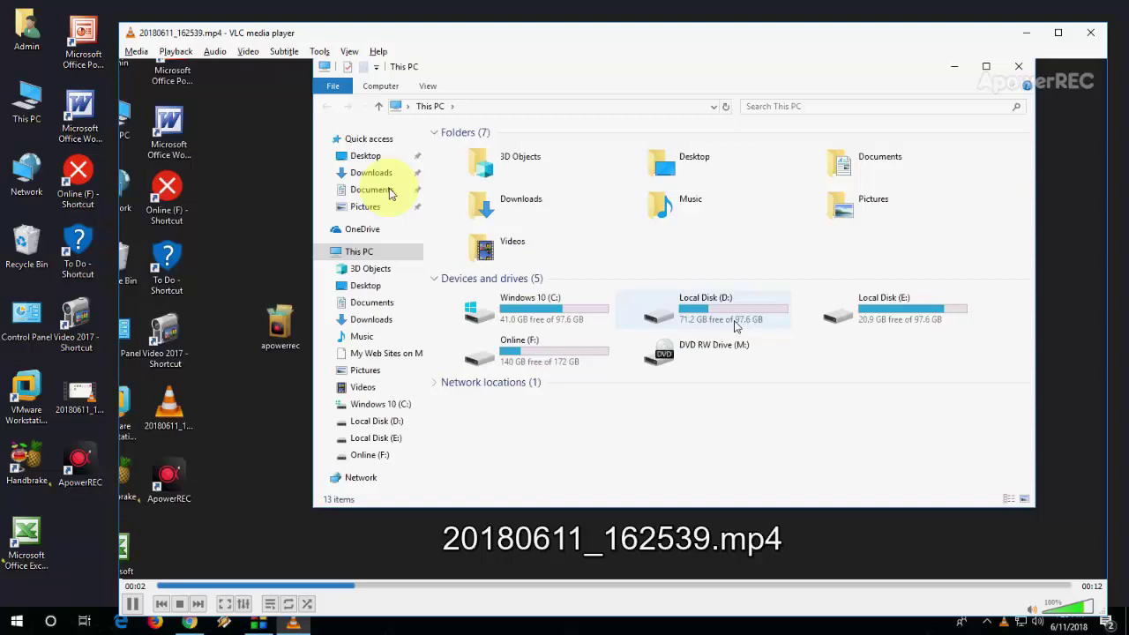
Shrink the VLC window, lower the volume to nearly silent, and go fullscreen.
{"action": "left_click_drag", "start_coordinate": [1107, 24], "coordinate": [885, 100]}
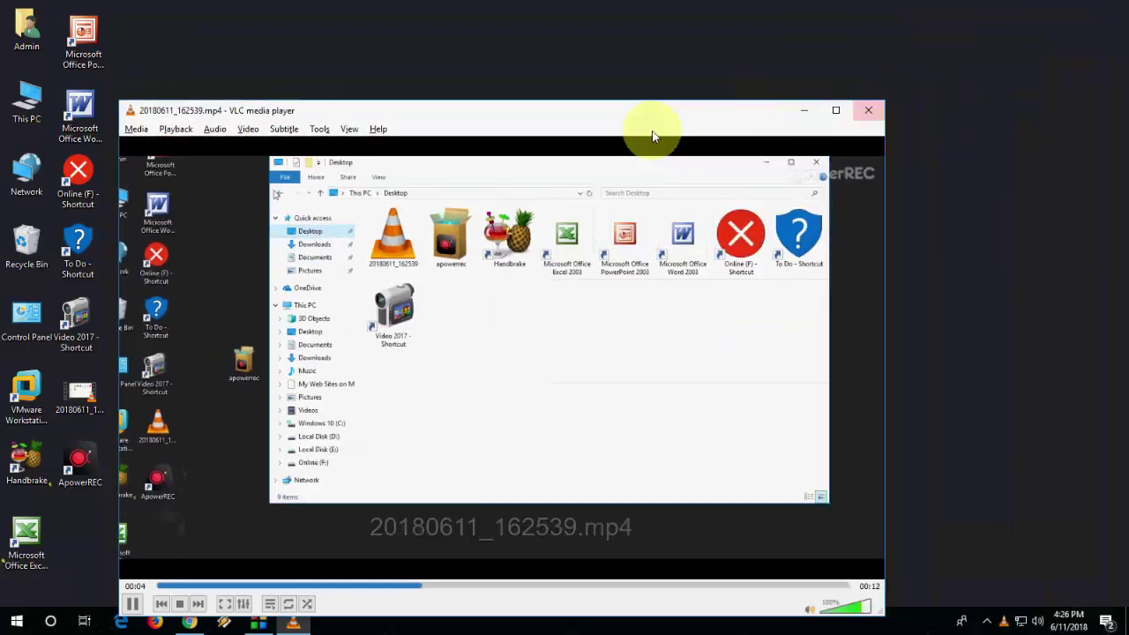
{"action": "left_click", "coordinate": [847, 611]}
{"action": "left_click_drag", "start_coordinate": [847, 613], "coordinate": [822, 615]}
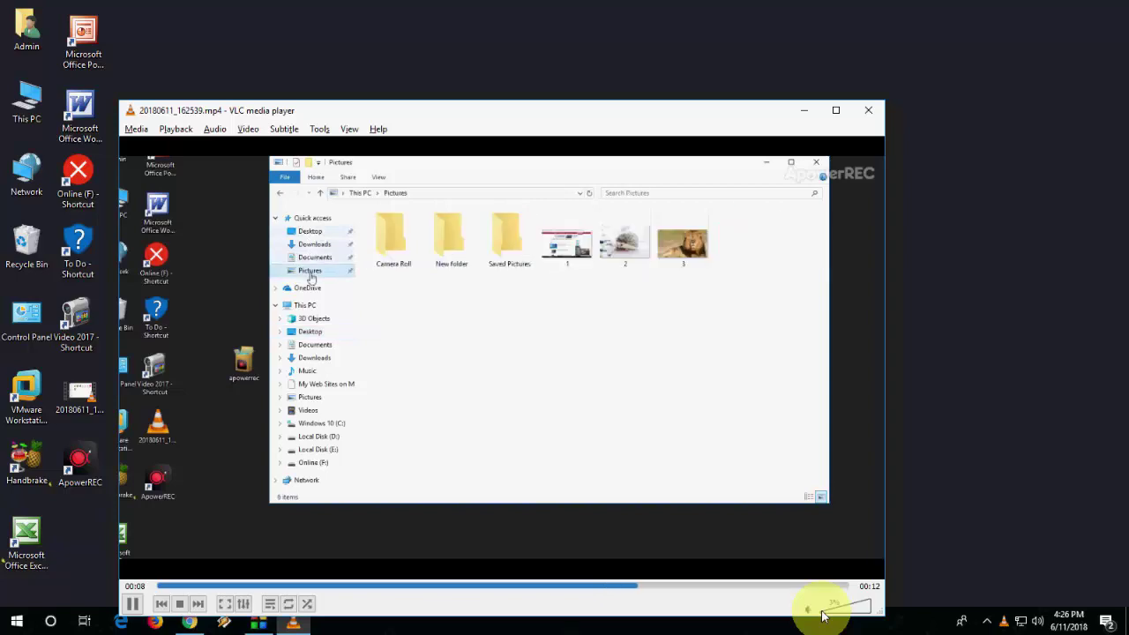
{"action": "double_click", "coordinate": [694, 459]}
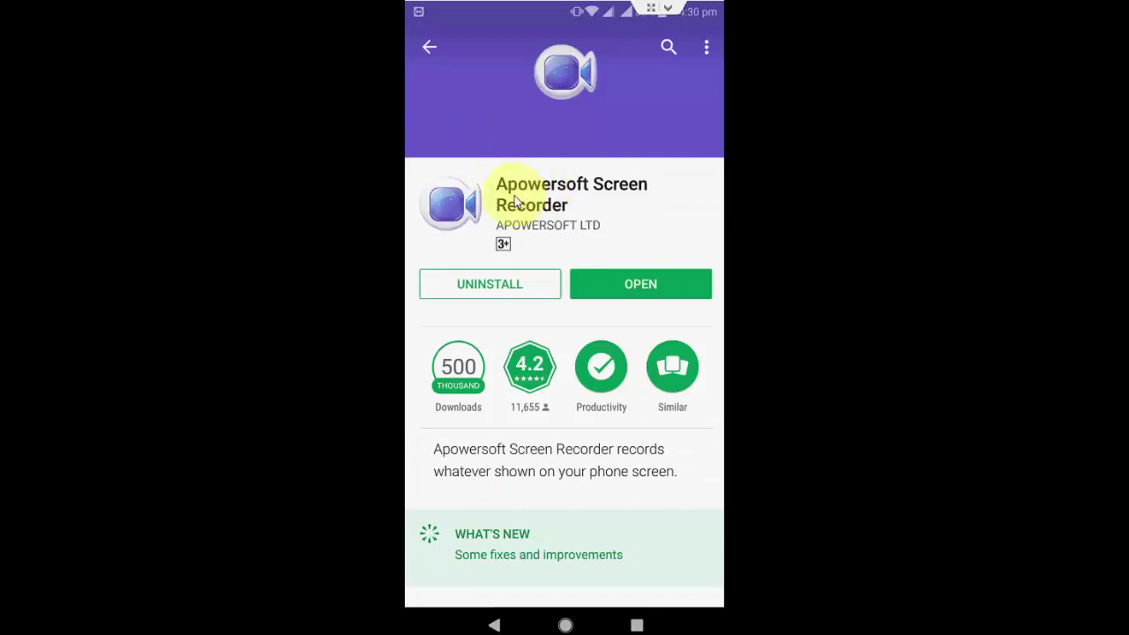
Go to the Android home screen and move to the page holding Apowersoft Screen Recorder.
{"action": "key", "text": "Home"}
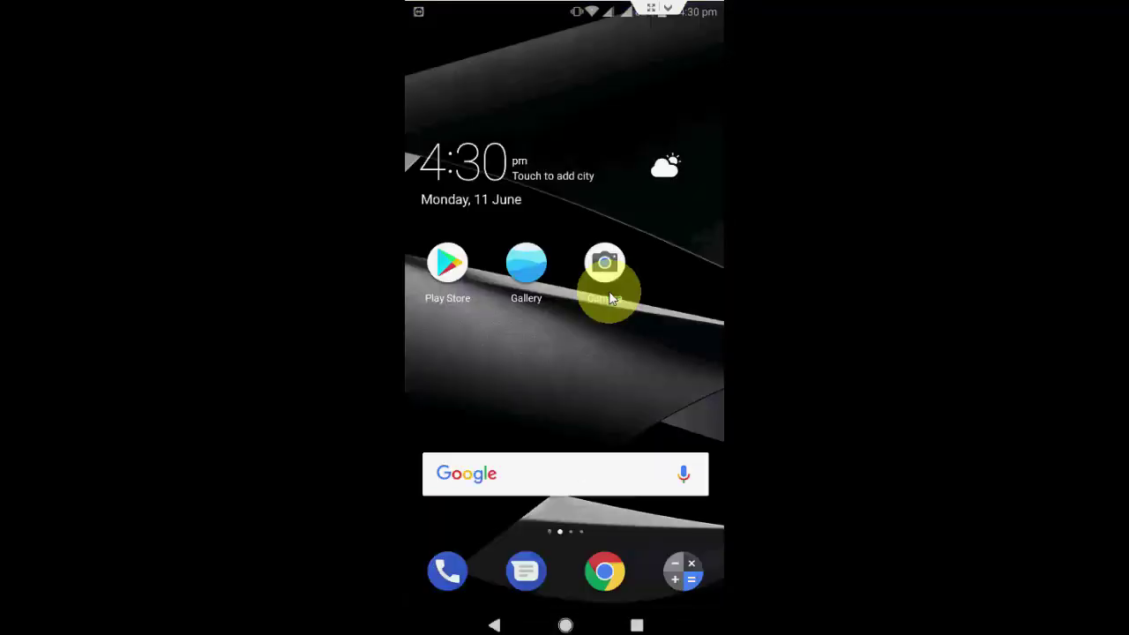
{"action": "scroll", "coordinate": [611, 299], "scroll_direction": "down", "scroll_amount": 2}
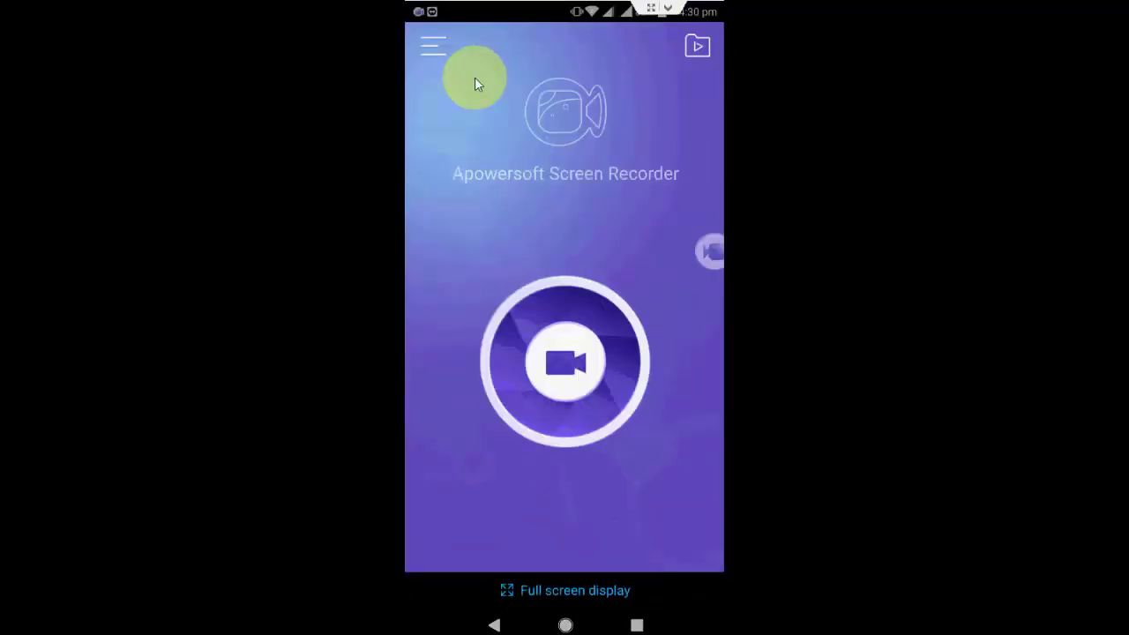
Check the recording settings (720P, 5.0Mbps, 30FPS, Landscape) via the side menu, then exit.
{"action": "left_click", "coordinate": [430, 49]}
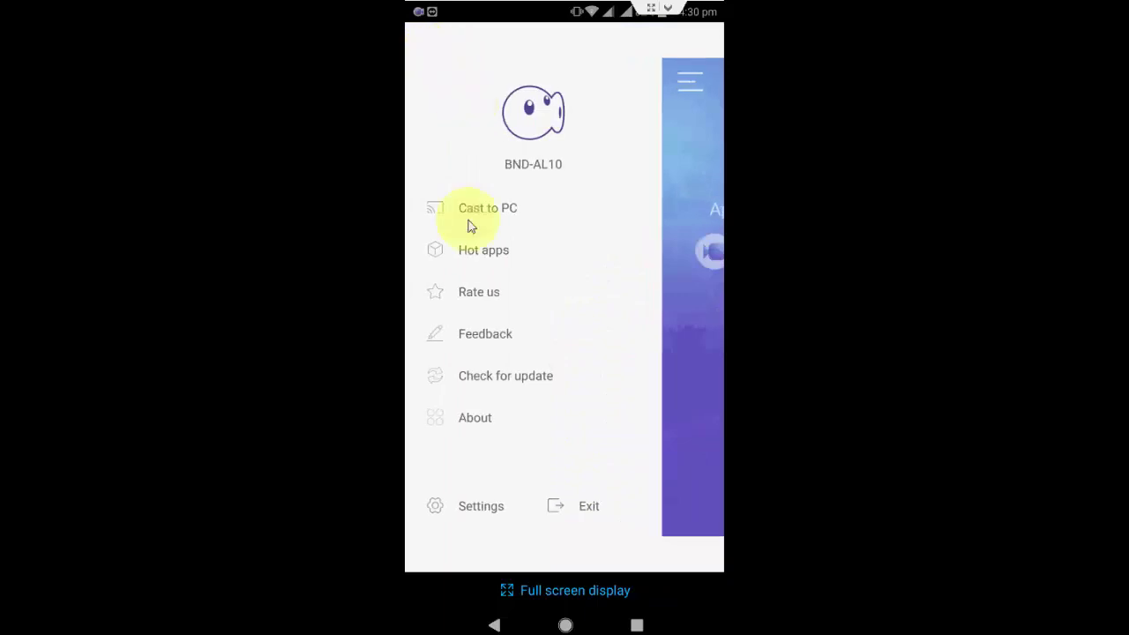
{"action": "left_click", "coordinate": [482, 510]}
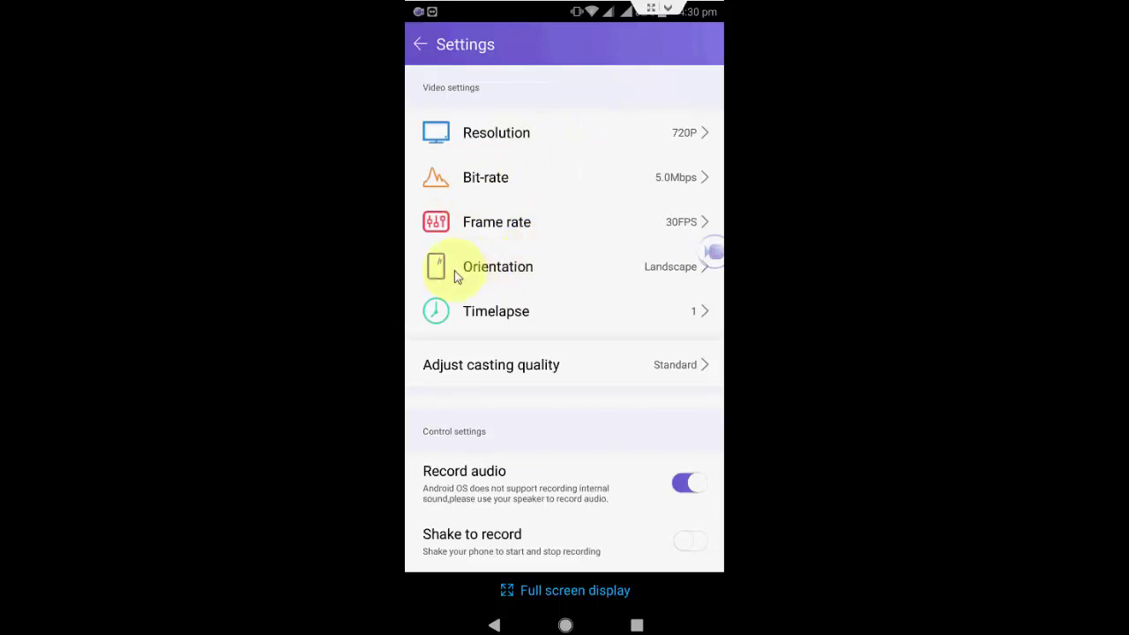
{"action": "left_click", "coordinate": [413, 48]}
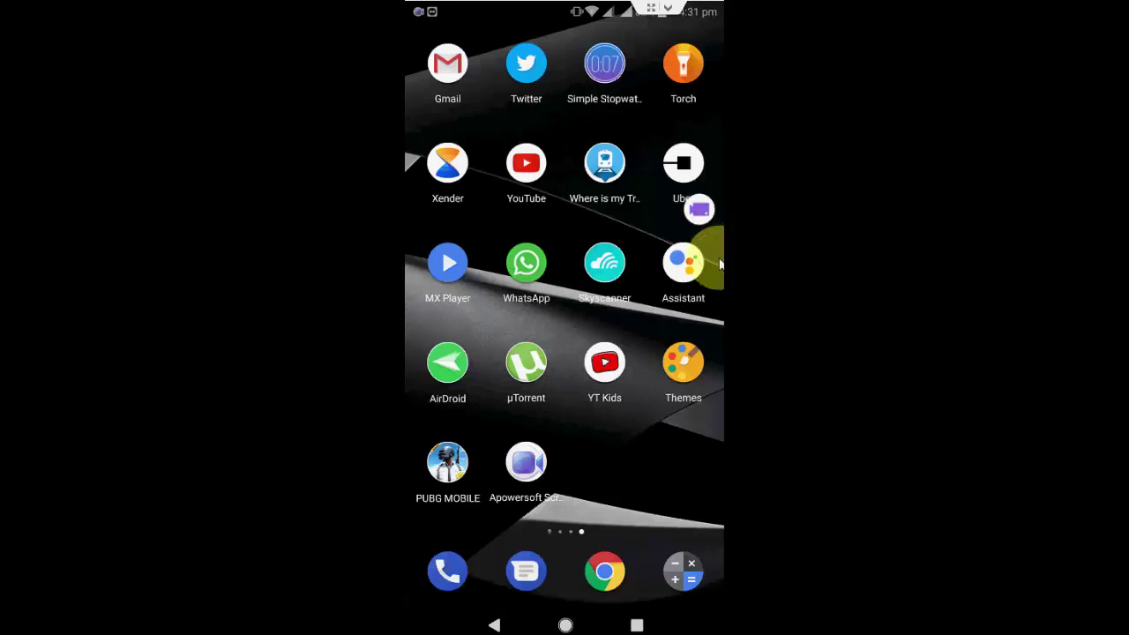
{"action": "left_click", "coordinate": [720, 263]}
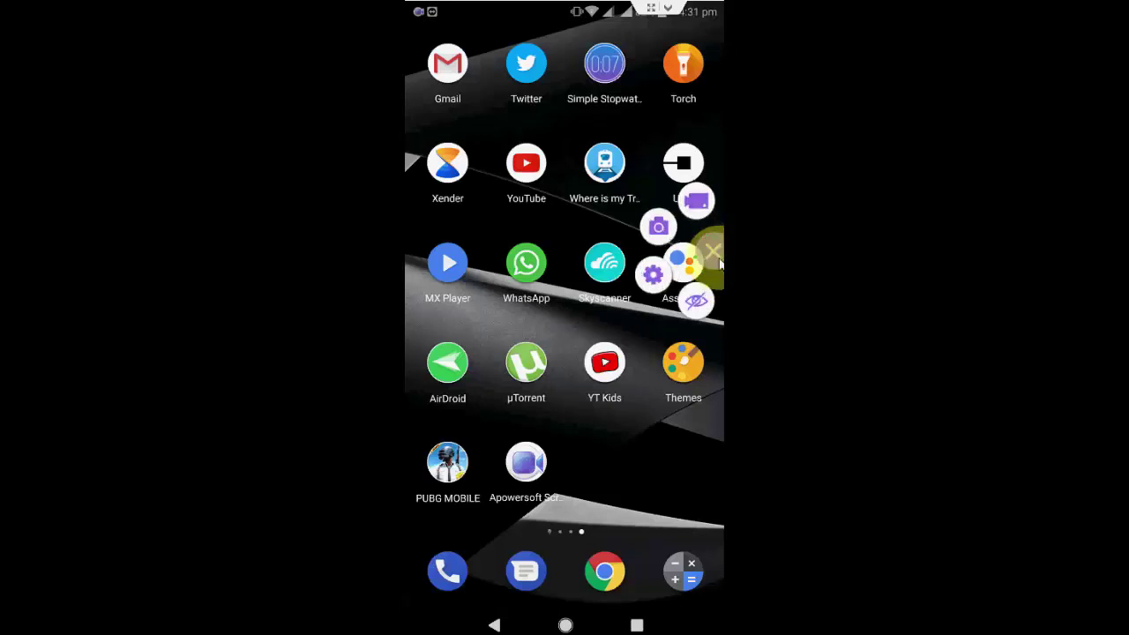
{"action": "left_click", "coordinate": [659, 228]}
{"action": "left_click", "coordinate": [714, 258]}
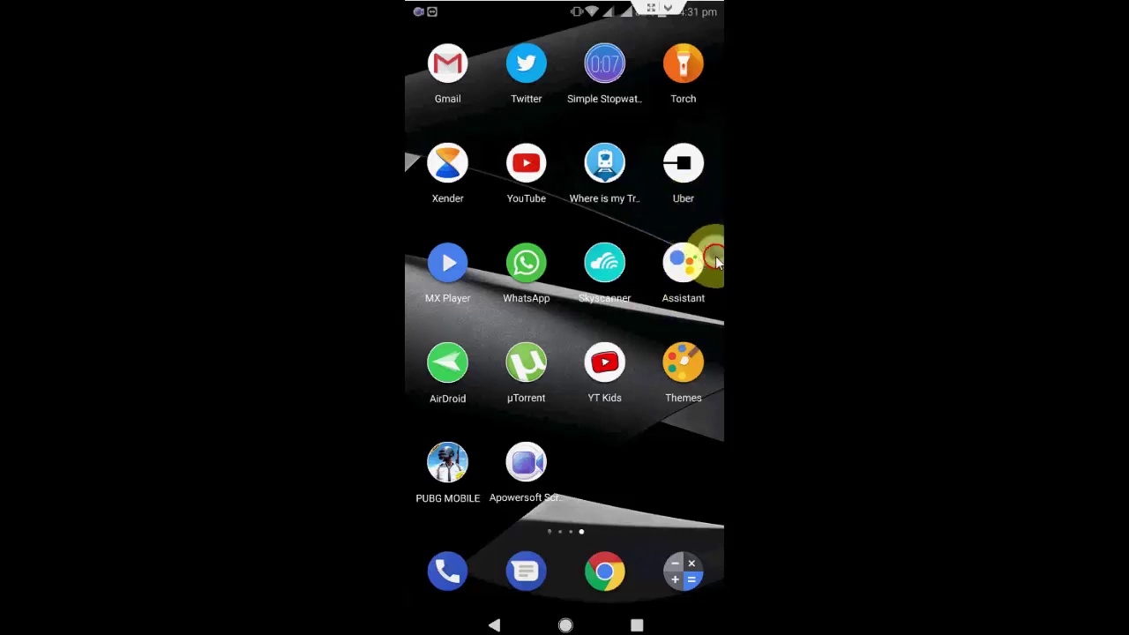